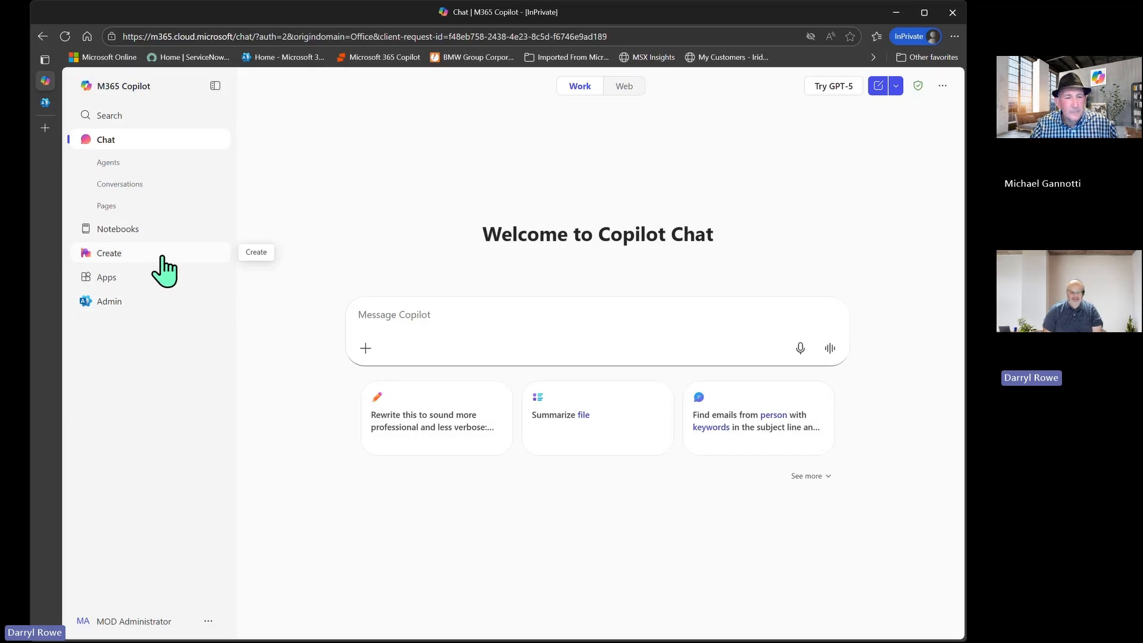
# Open the brand kit management page from the Create section's additional creation options
pyautogui.click(115, 255)
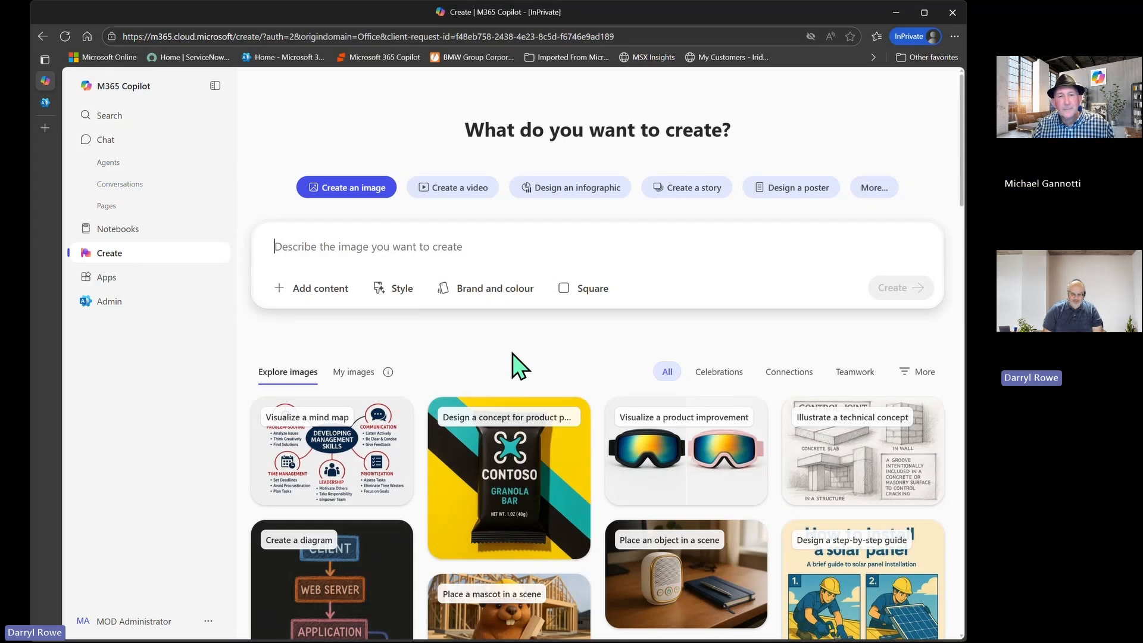
pyautogui.scroll(-5, 524, 371)
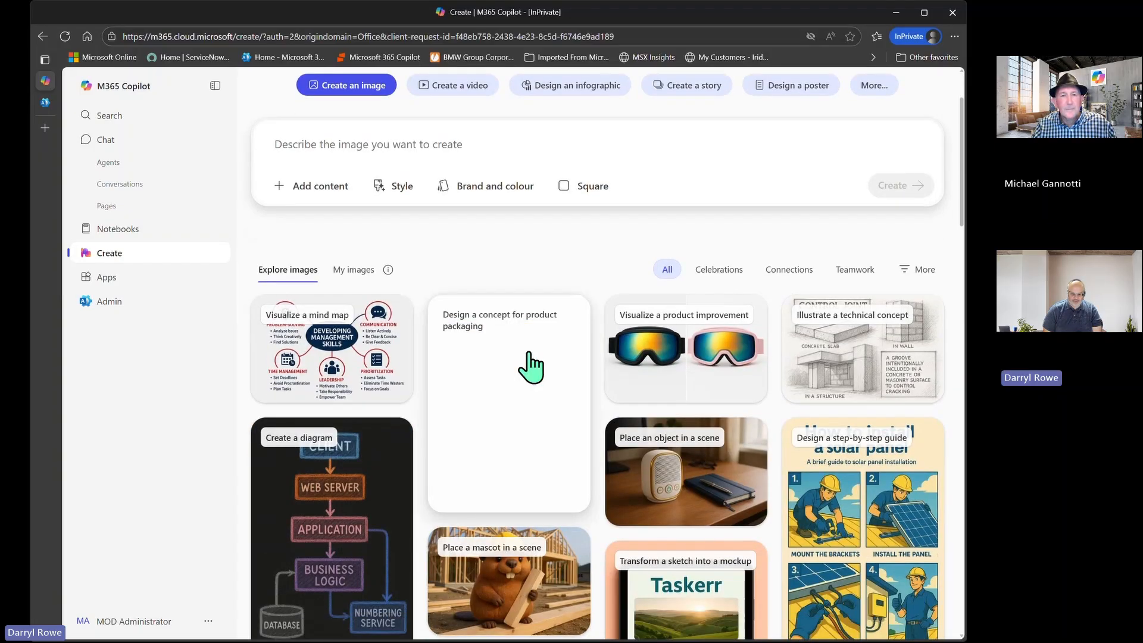
pyautogui.scroll(5, 526, 372)
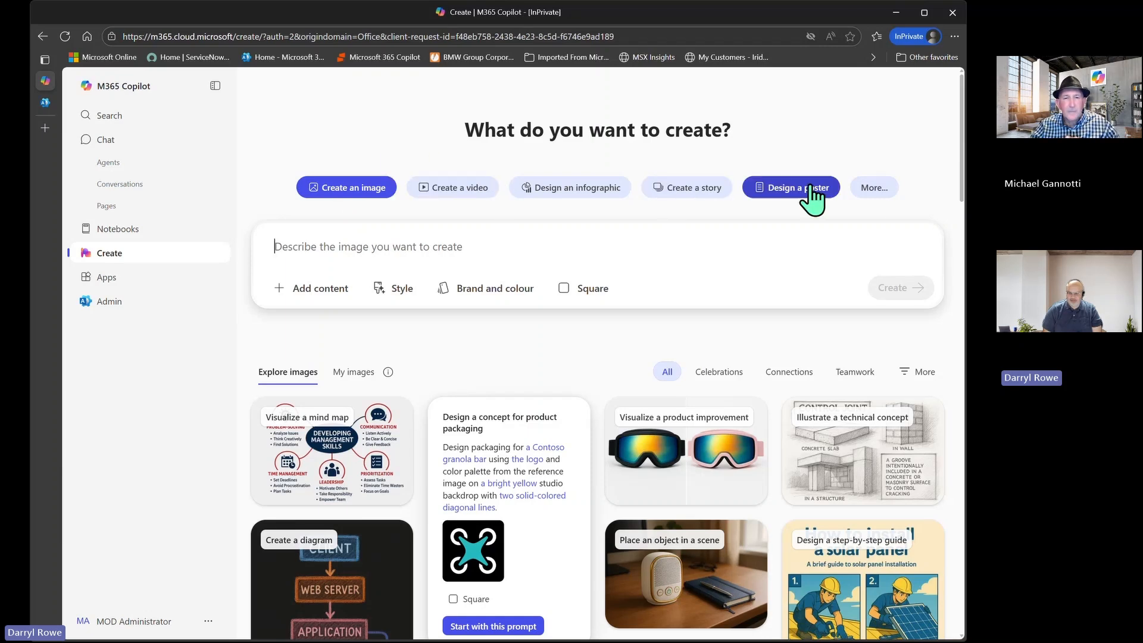
pyautogui.click(884, 190)
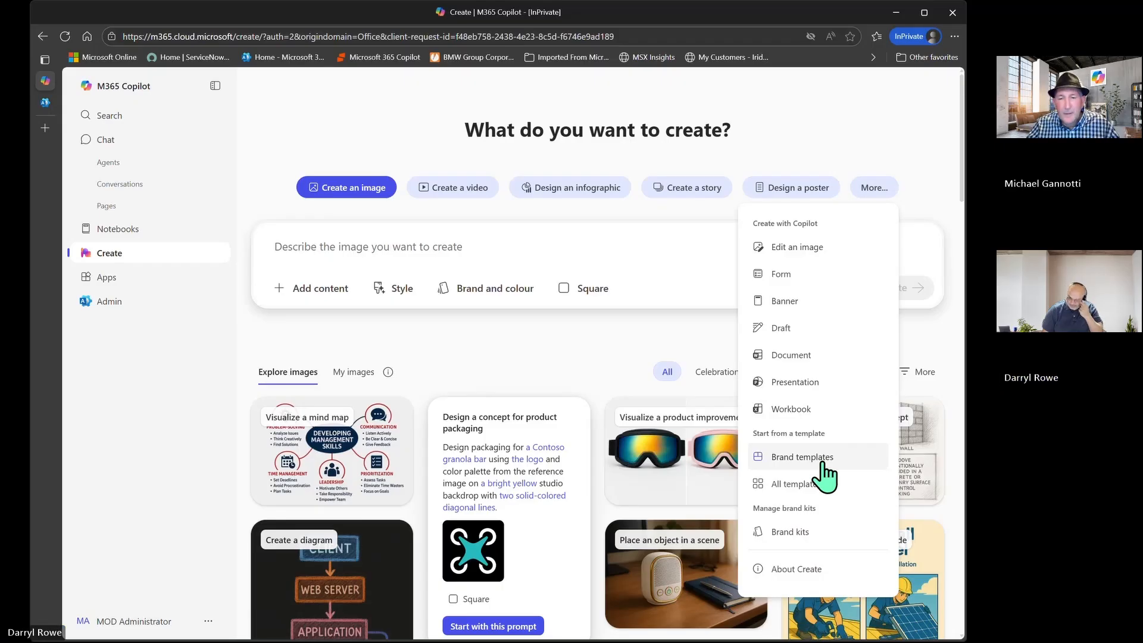
pyautogui.click(790, 532)
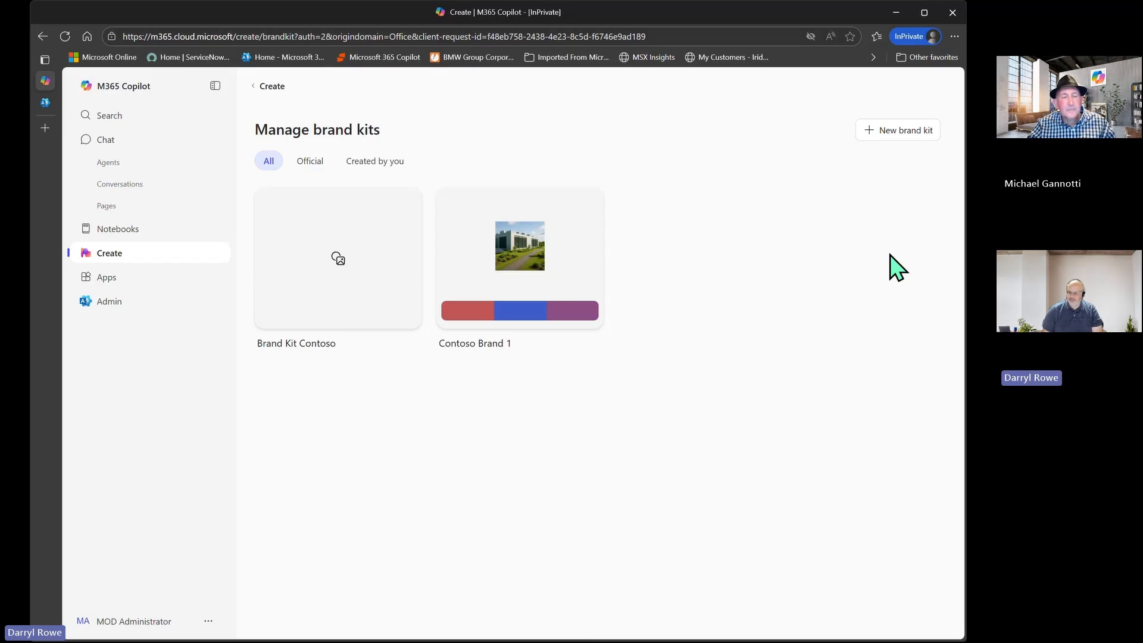
# Create a new brand kit named Fabrikam
pyautogui.click(891, 132)
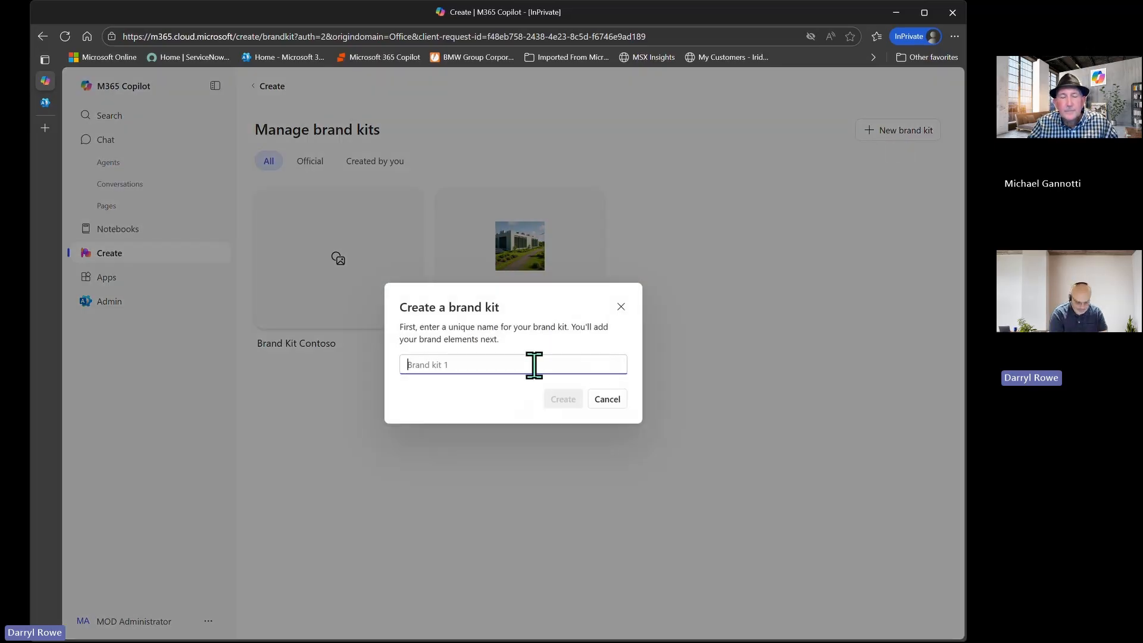
pyautogui.write('Fabrikam')
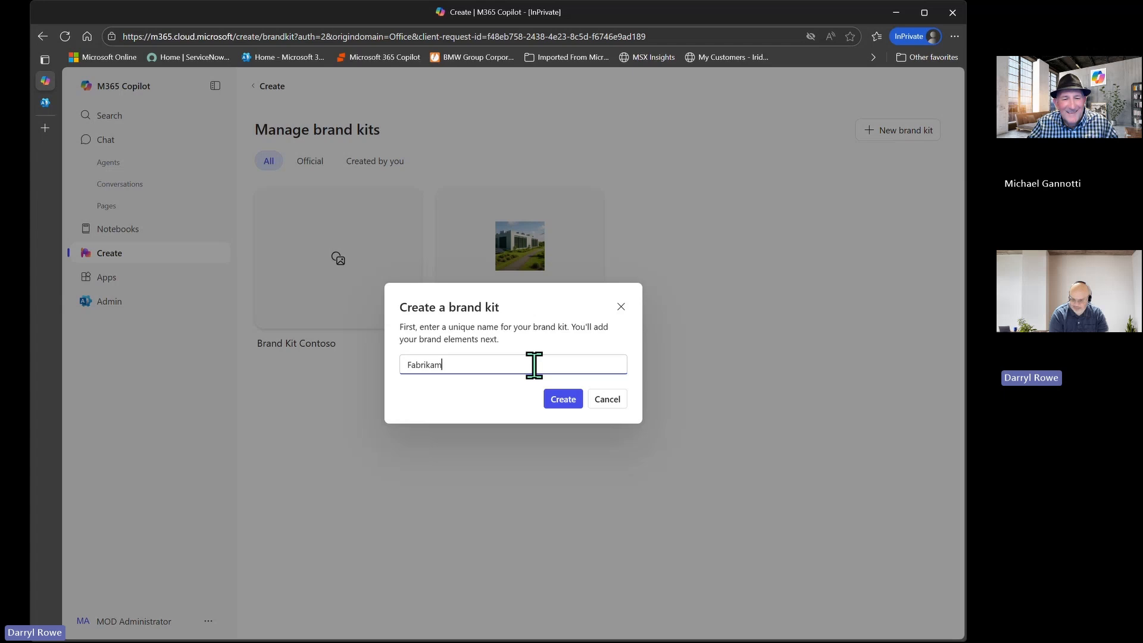
pyautogui.click(557, 400)
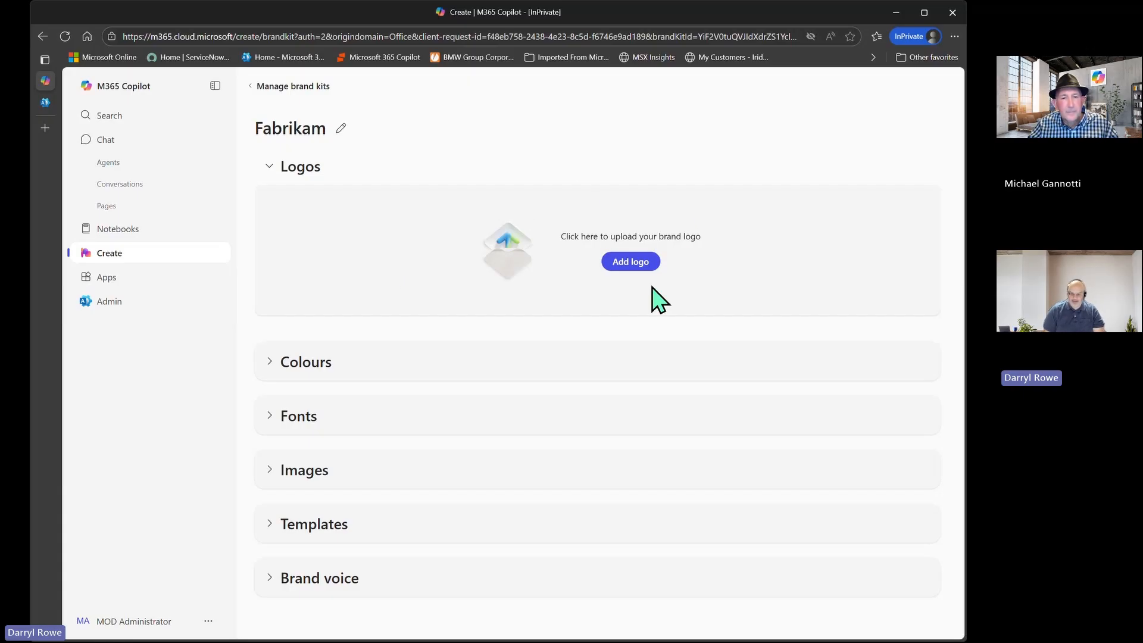
# Upload the "contoso logo" image from the Pictures folder as the brand kit's logo
pyautogui.click(638, 262)
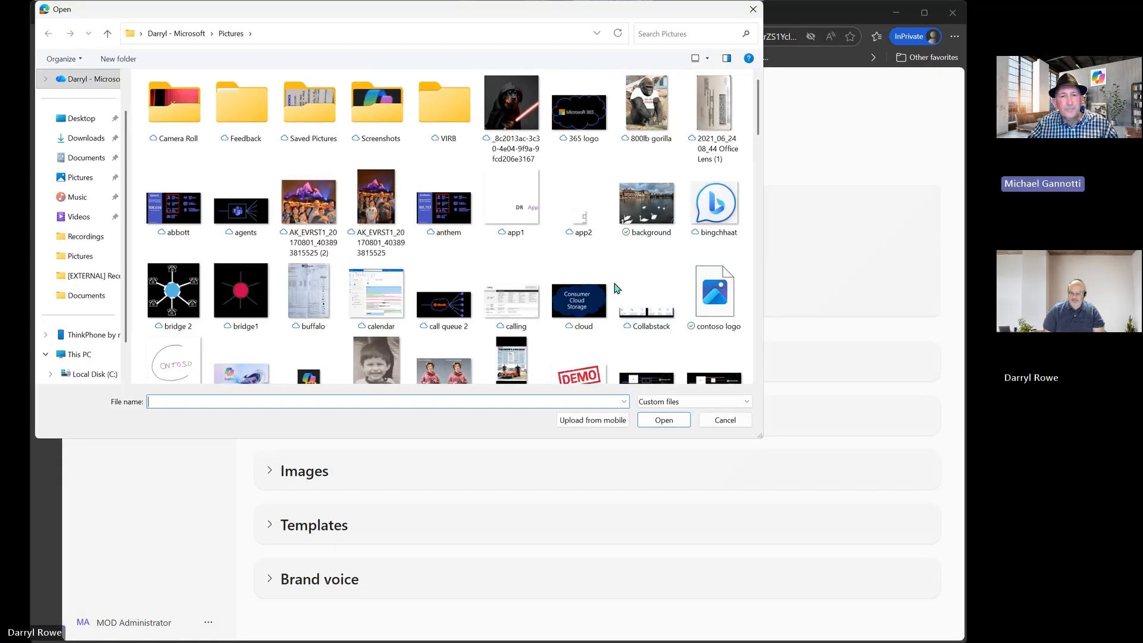
pyautogui.click(718, 303)
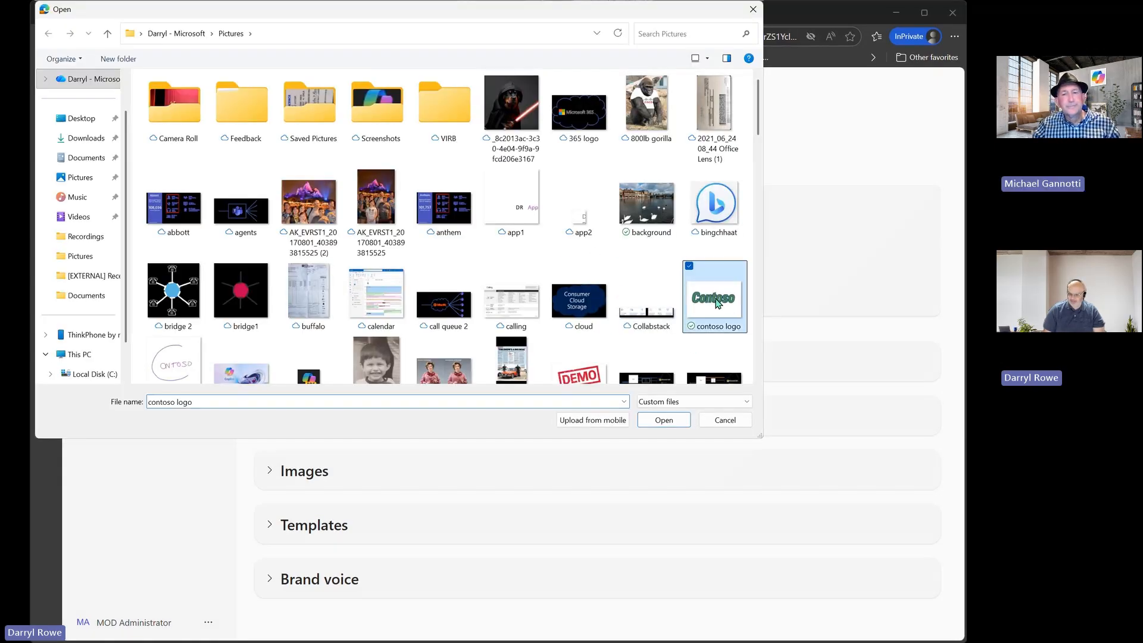
pyautogui.click(658, 421)
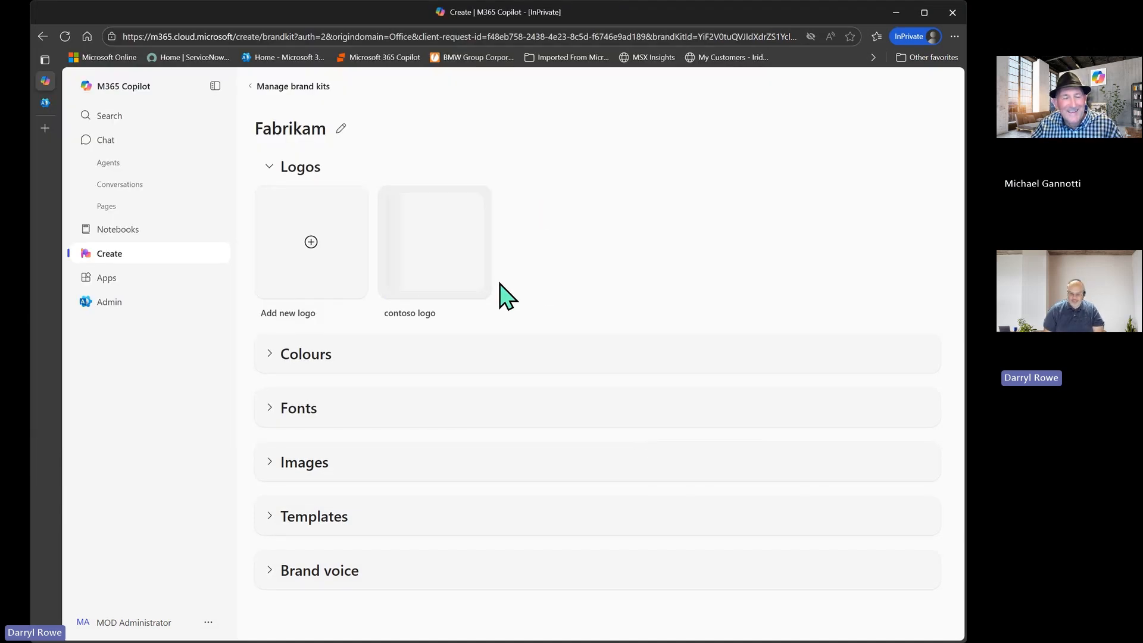
pyautogui.moveTo(423, 298)
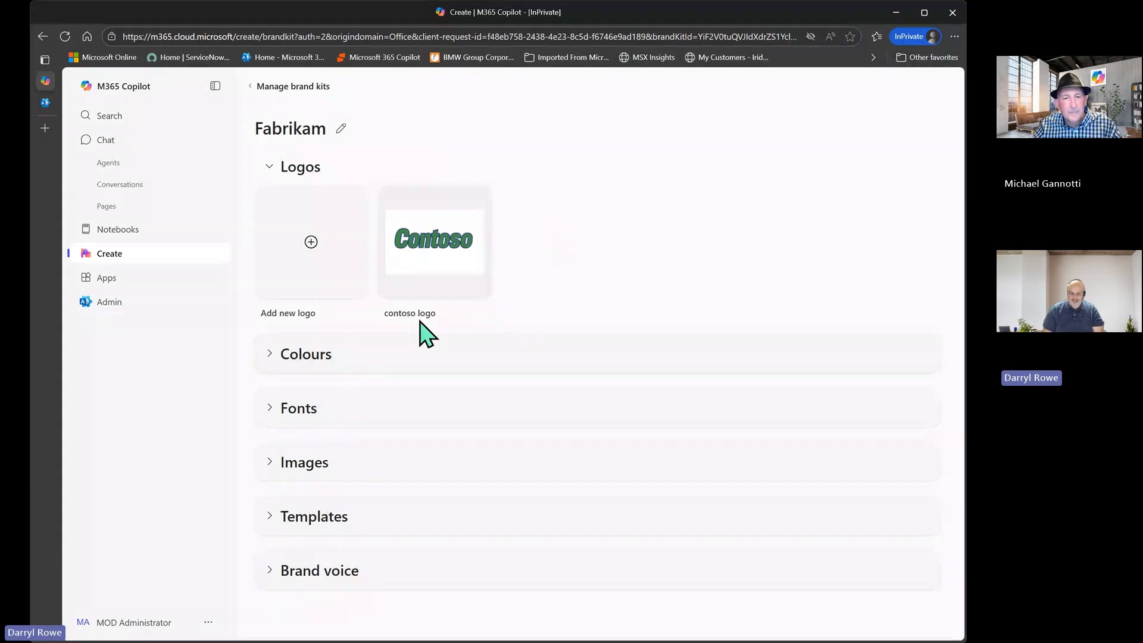
# Add a dark green colour, about #0A7320, to the brand kit's Primary Colour Palette
pyautogui.click(269, 357)
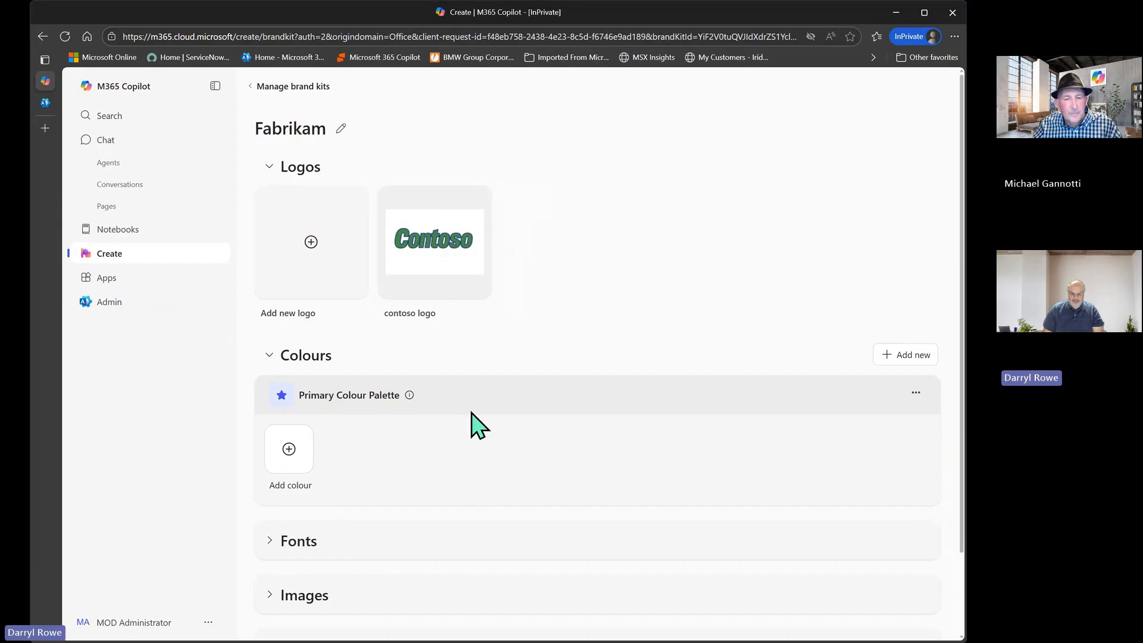
pyautogui.click(291, 454)
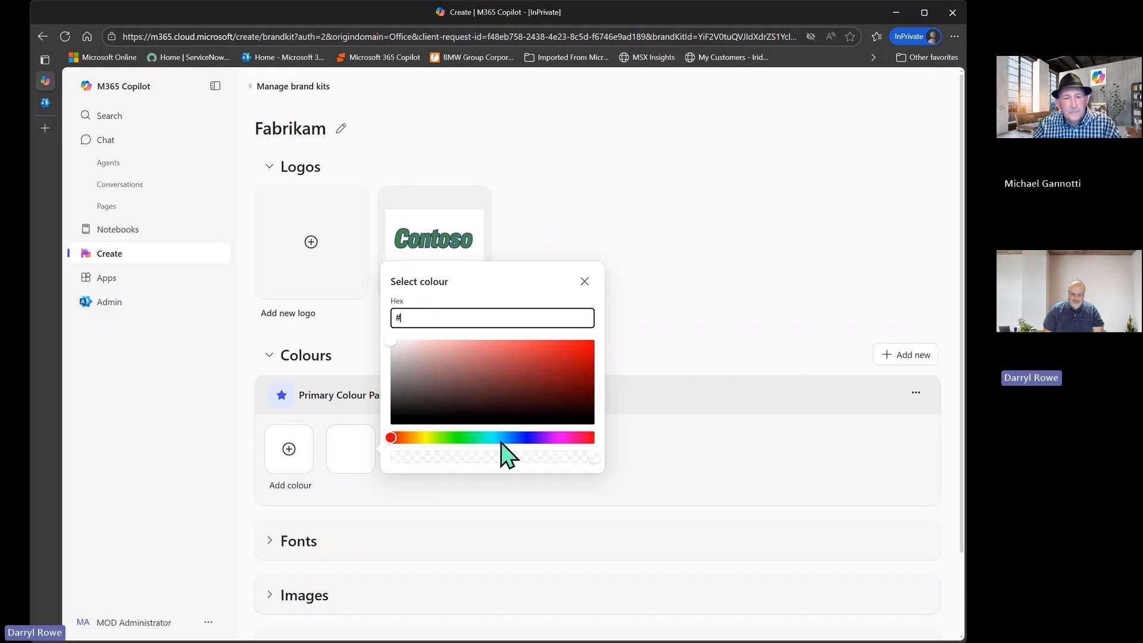
pyautogui.click(466, 439)
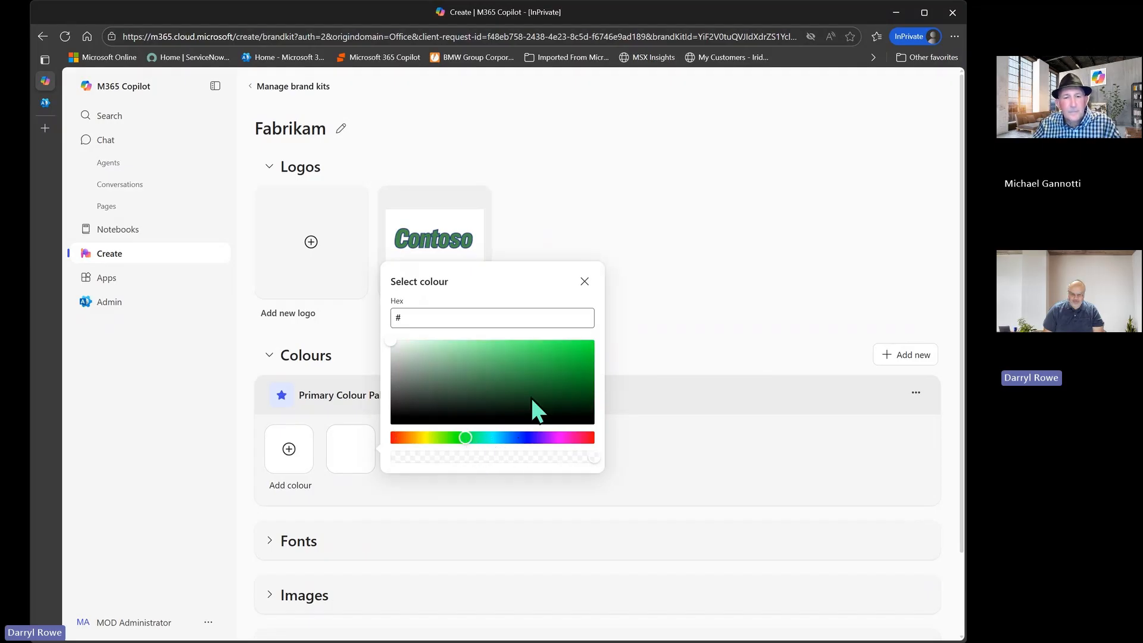
pyautogui.moveTo(580, 377); pyautogui.dragTo(578, 384)
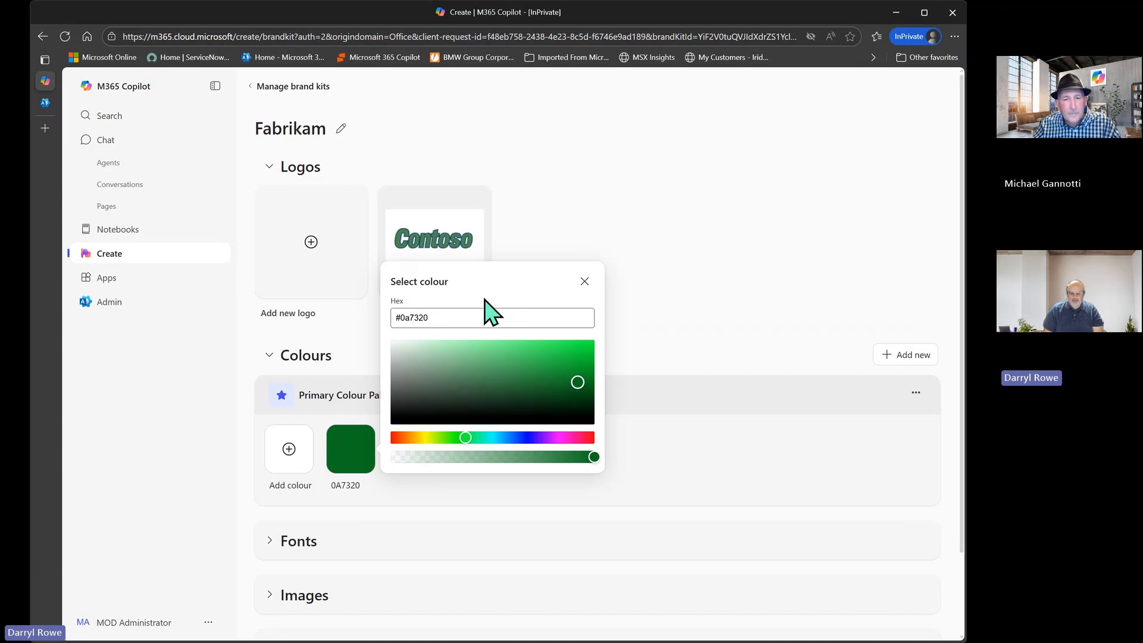
pyautogui.click(584, 280)
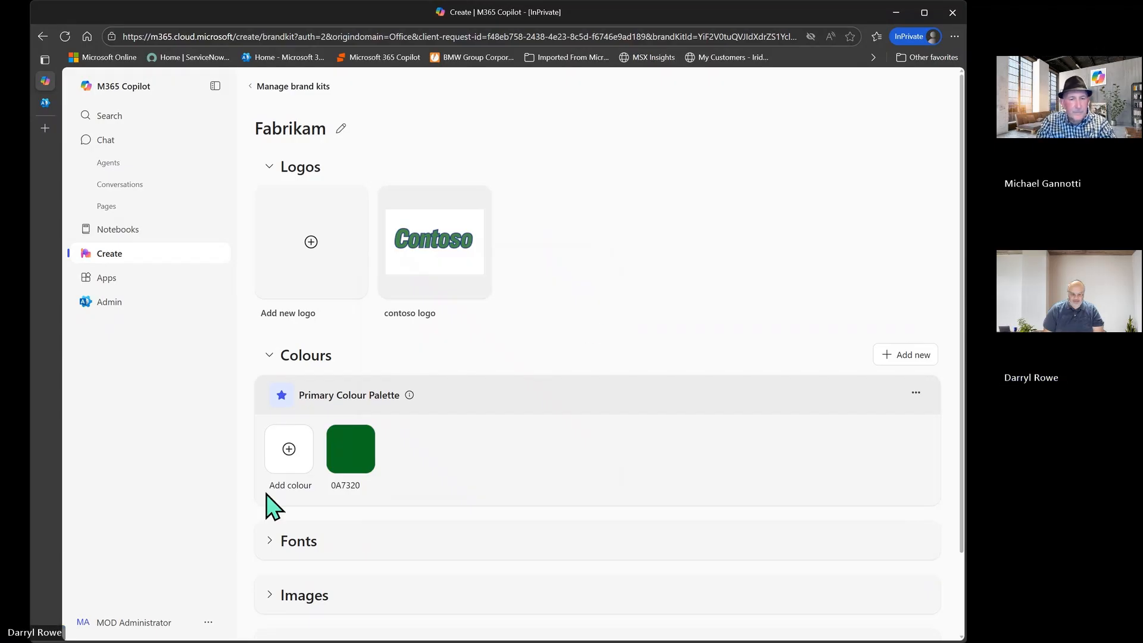
# Add a slightly transparent blue, about 4E56BCDE, as a second colour in the Primary Colour Palette
pyautogui.click(289, 456)
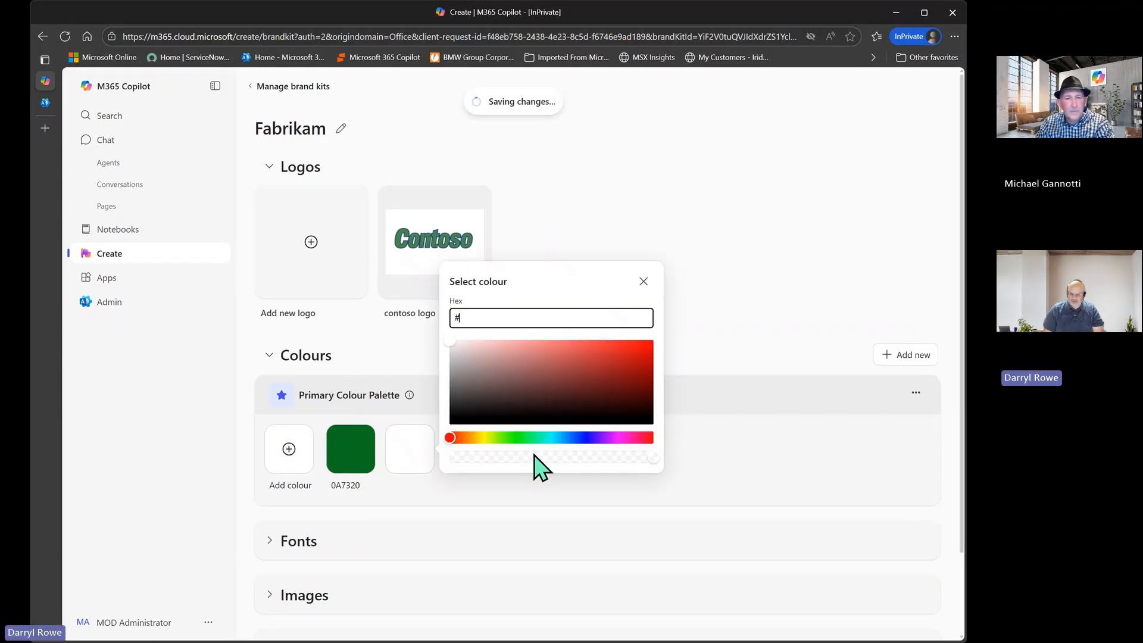
pyautogui.click(584, 440)
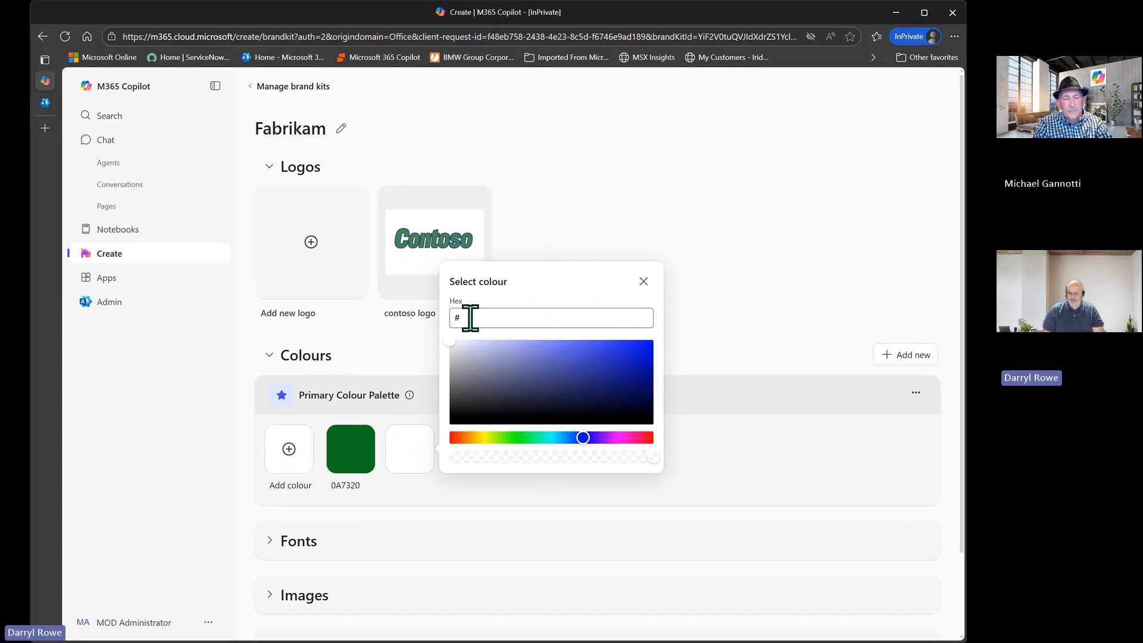
pyautogui.moveTo(608, 366); pyautogui.dragTo(570, 361)
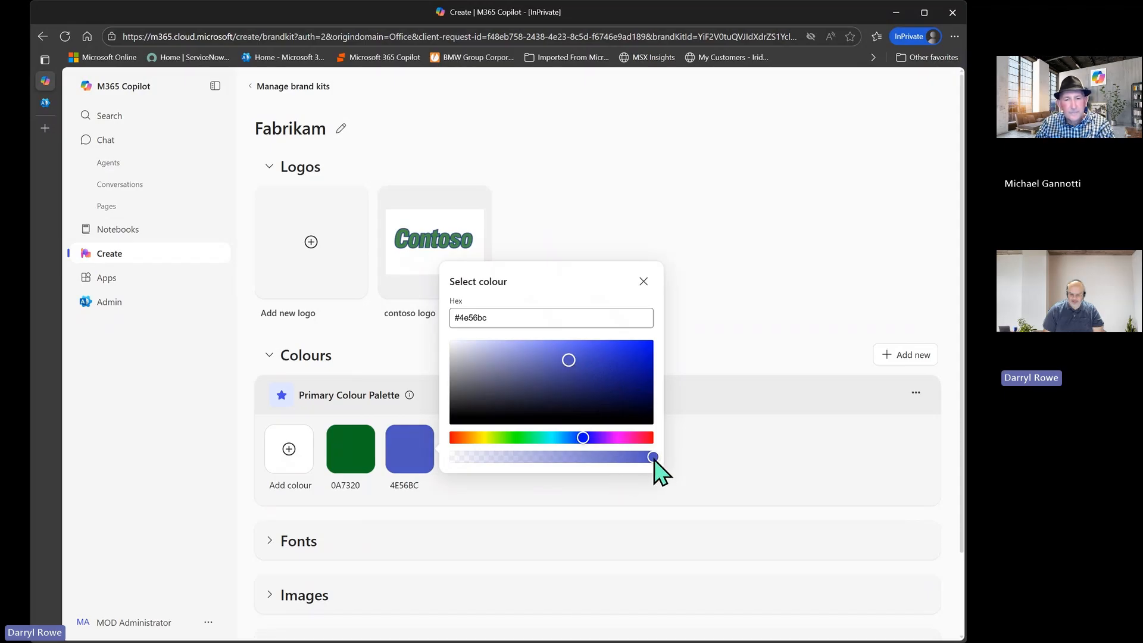
pyautogui.moveTo(653, 457); pyautogui.dragTo(613, 456)
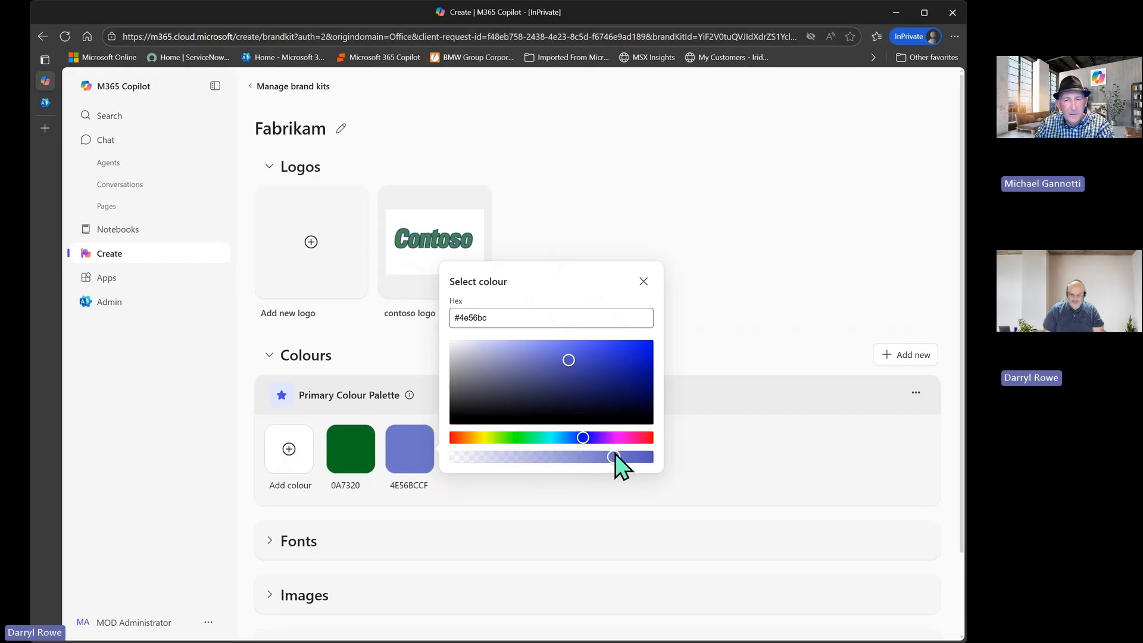
pyautogui.moveTo(616, 455); pyautogui.dragTo(627, 455)
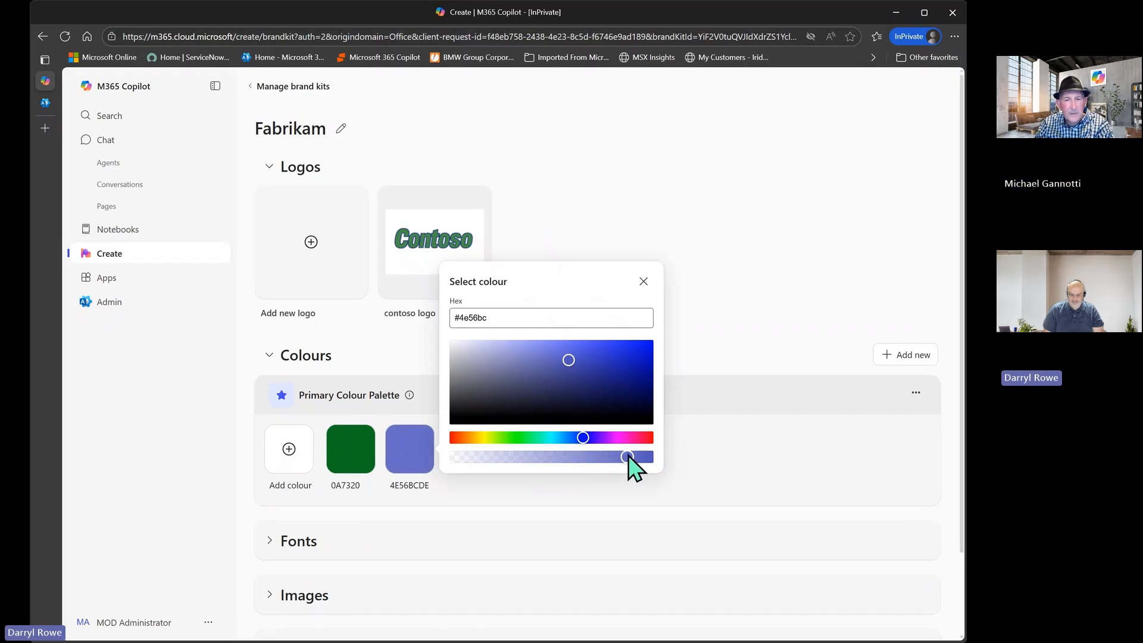
pyautogui.click(643, 282)
# Add Eras Bold ITC to the brand kit's fonts and save it with the Heading style
pyautogui.scroll(-2, 619, 301)
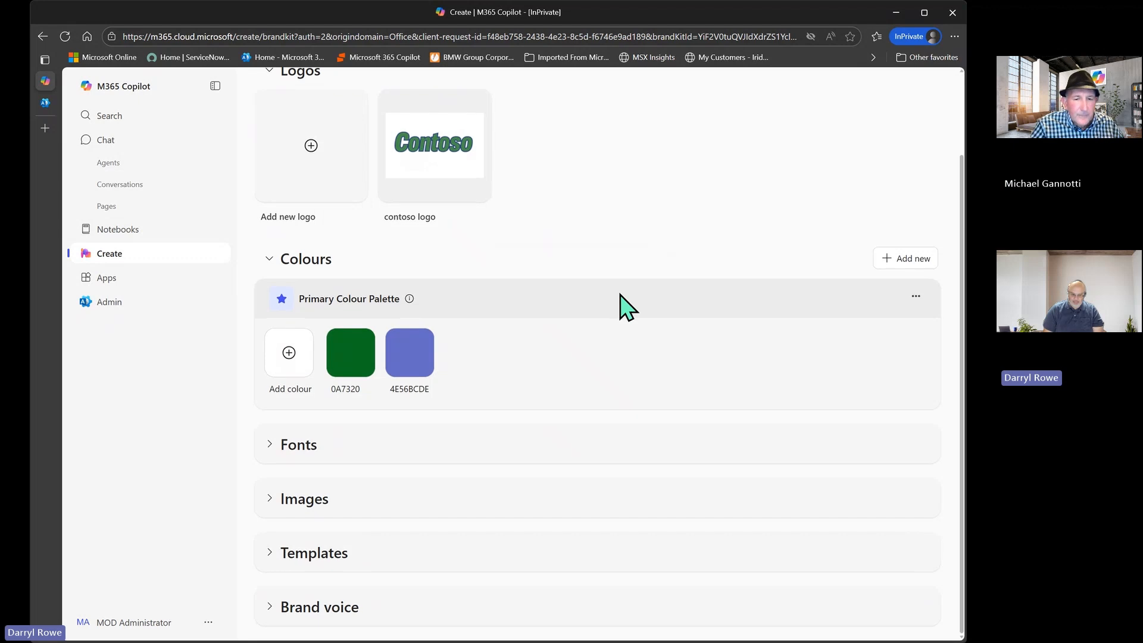
pyautogui.click(267, 445)
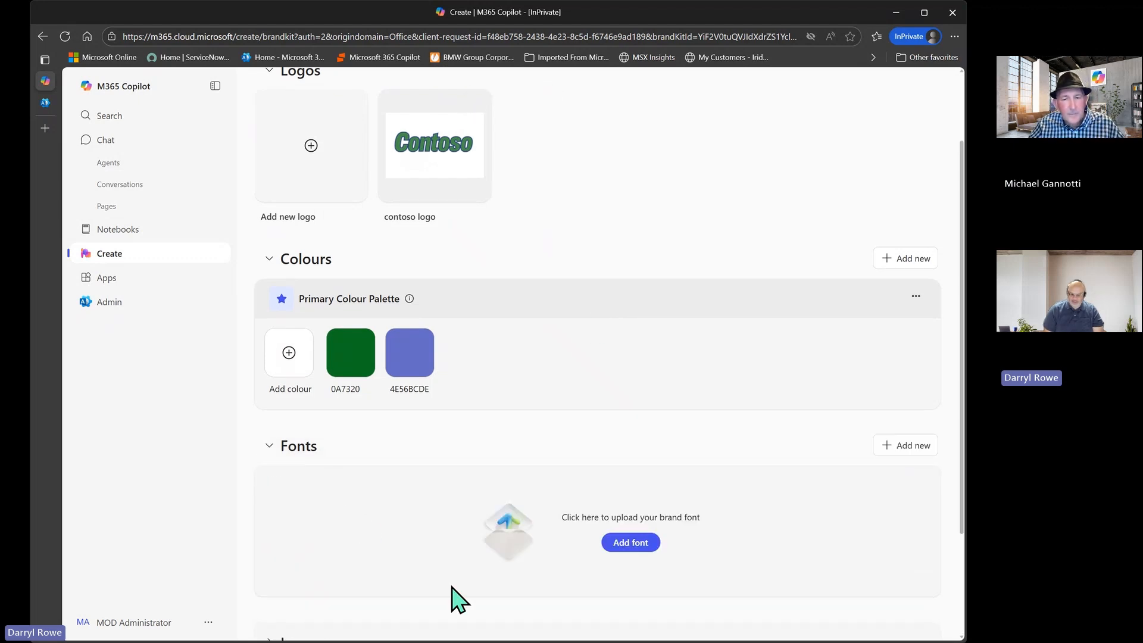
pyautogui.scroll(-3, 396, 506)
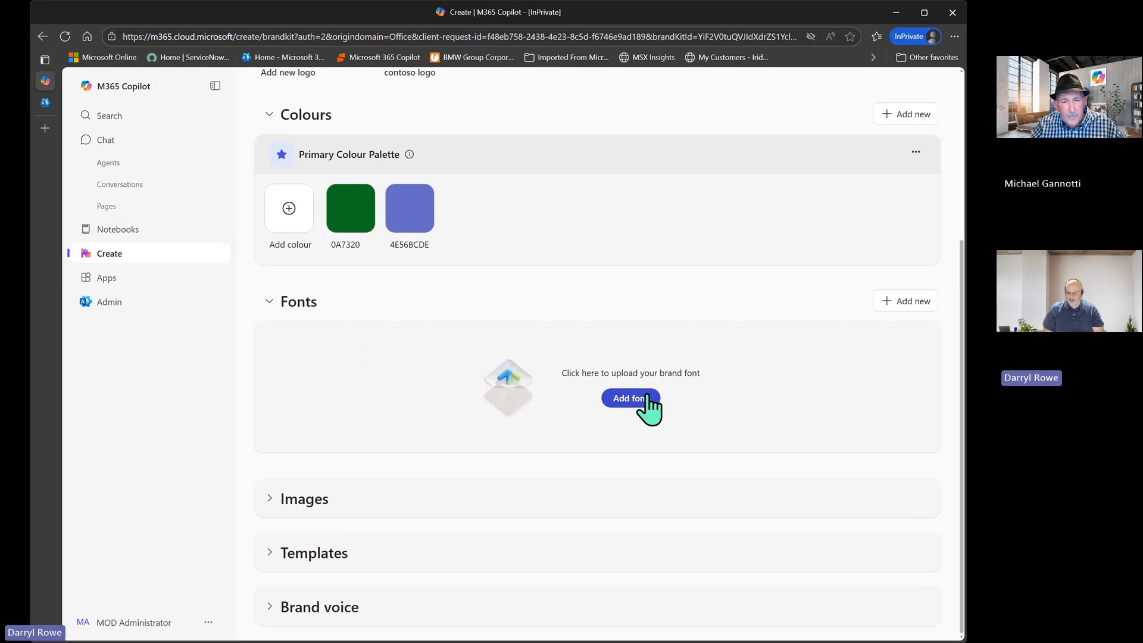
pyautogui.click(909, 301)
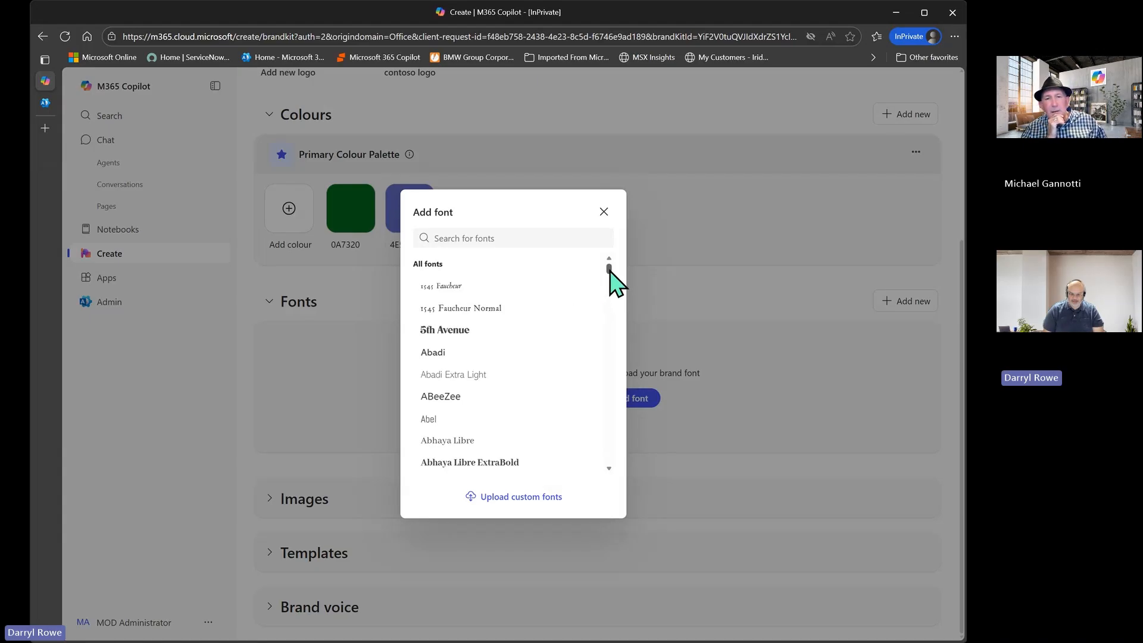
pyautogui.moveTo(609, 270); pyautogui.dragTo(606, 301)
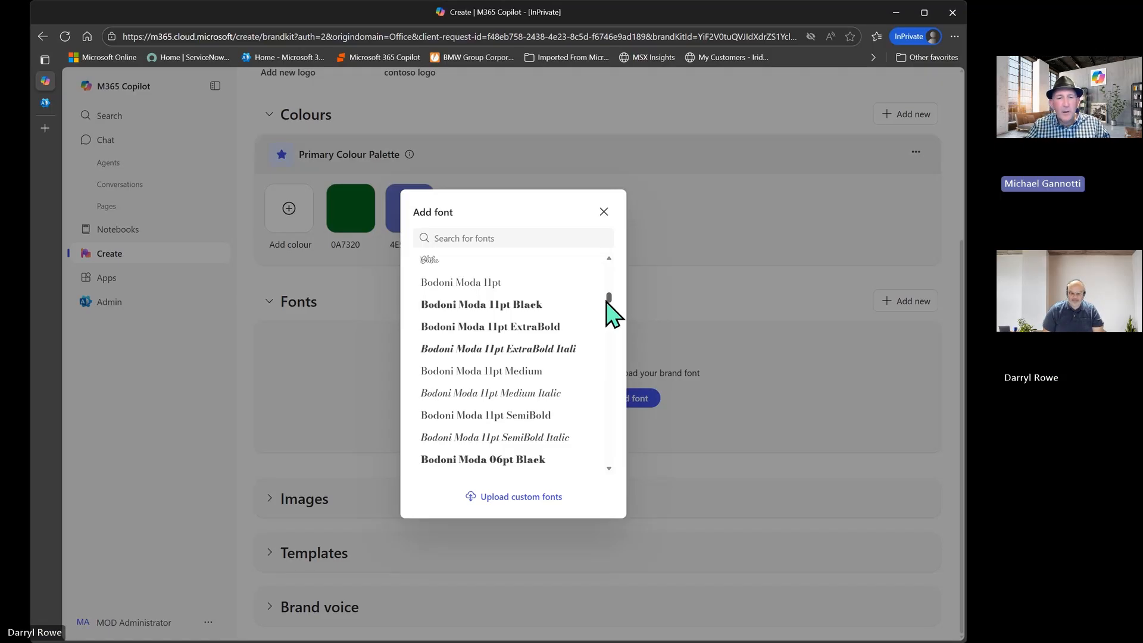
pyautogui.moveTo(608, 301); pyautogui.dragTo(607, 327)
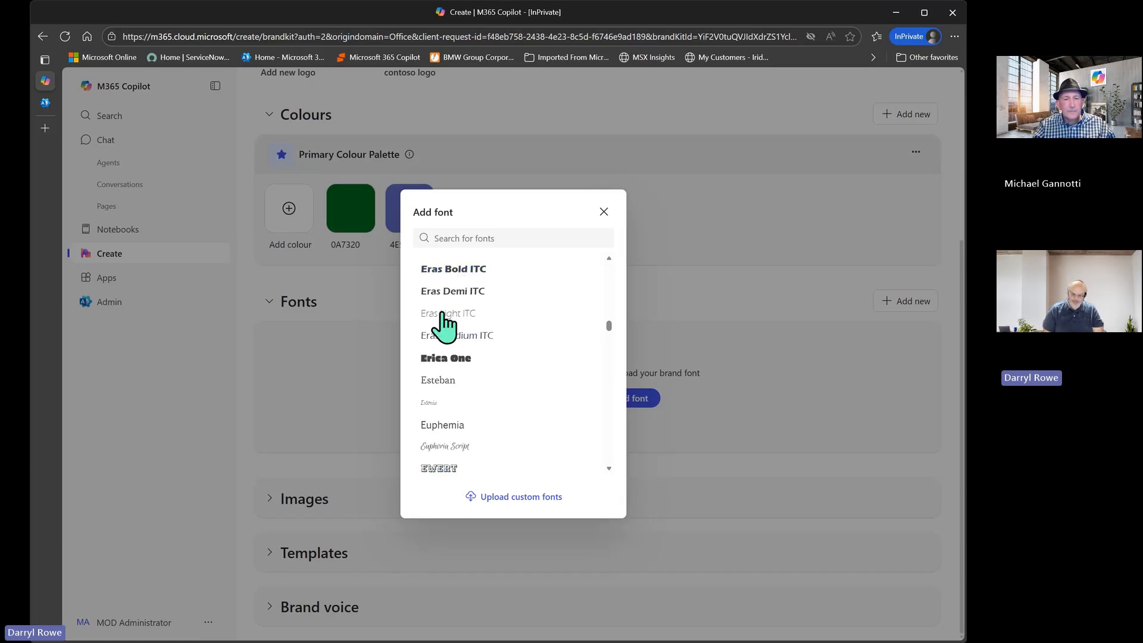
pyautogui.click(448, 269)
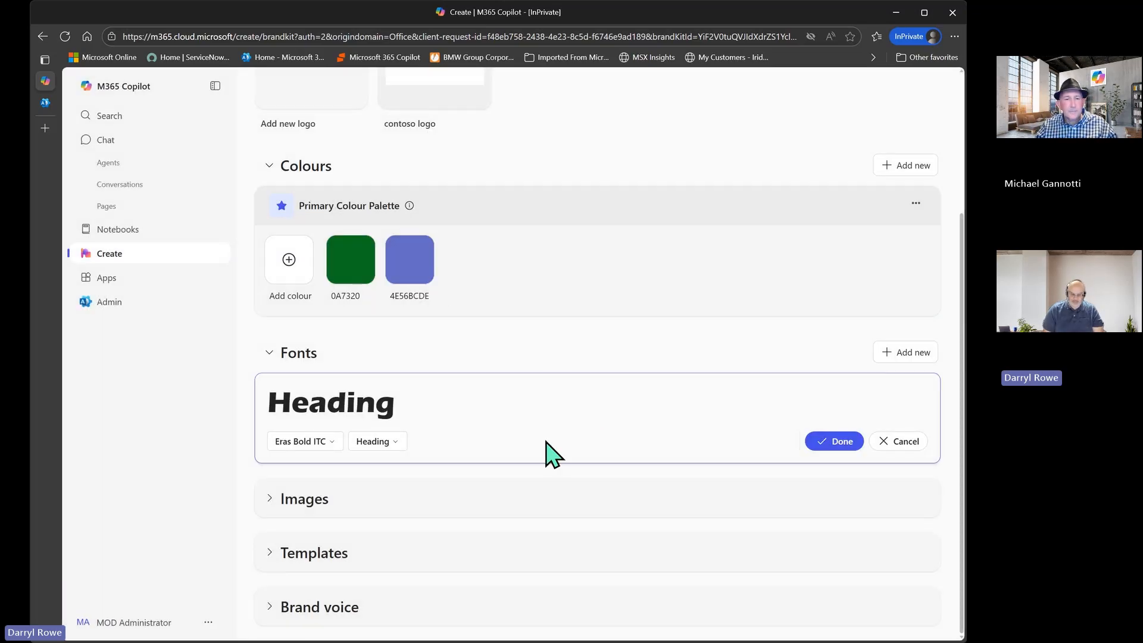
pyautogui.click(394, 442)
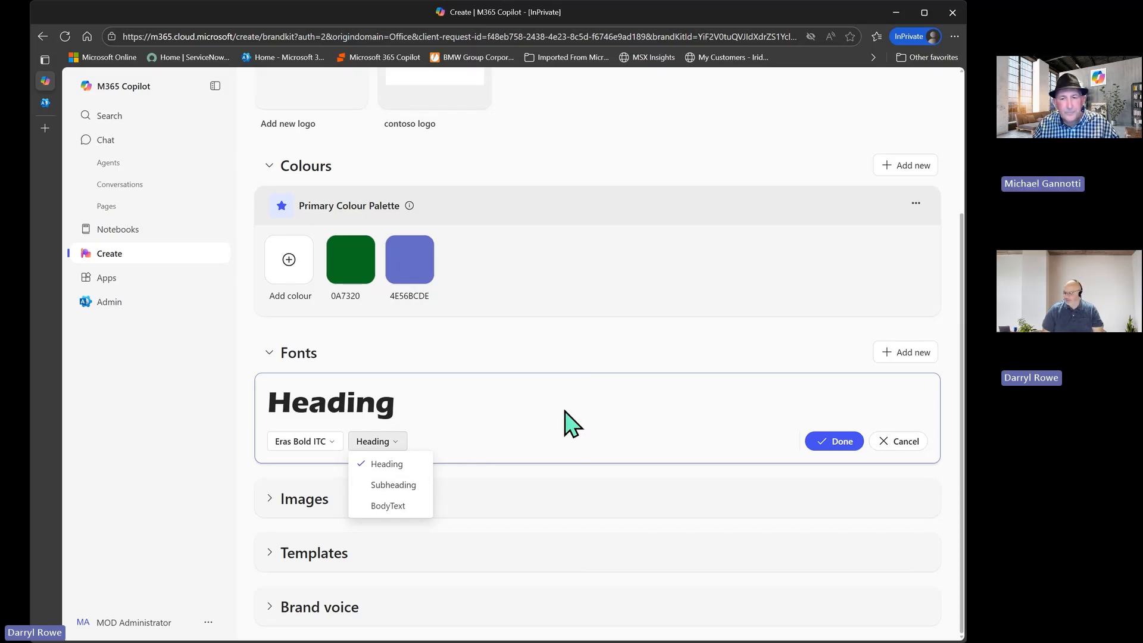
pyautogui.click(833, 442)
# Add Albert Sans Black to the brand kit's fonts and save it with the Subheading style
pyautogui.click(899, 370)
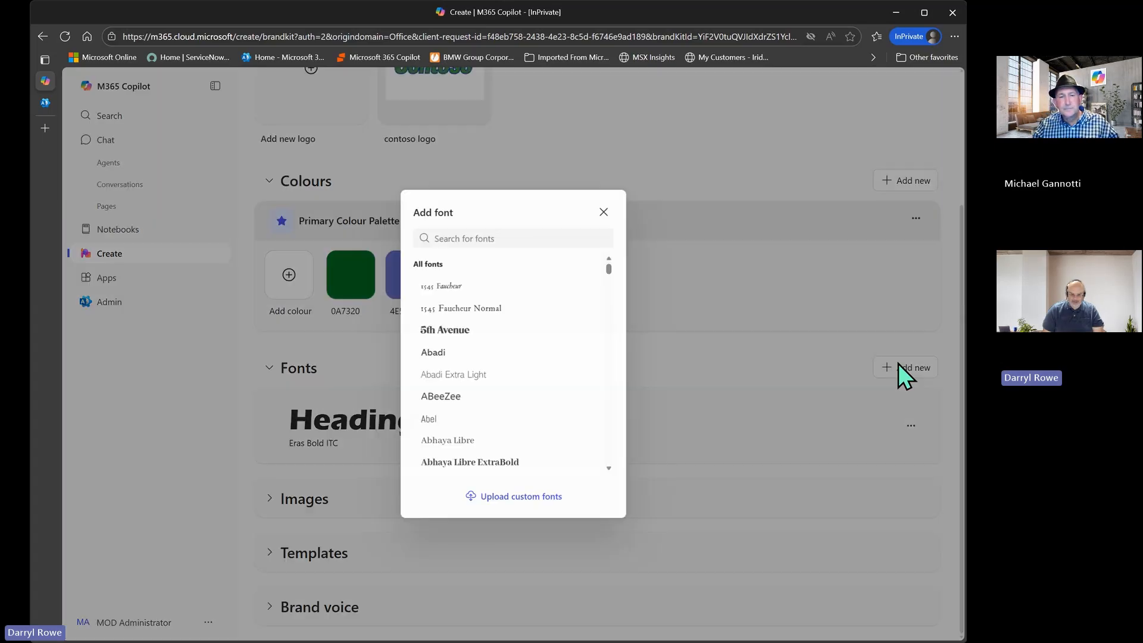
pyautogui.scroll(-8, 538, 321)
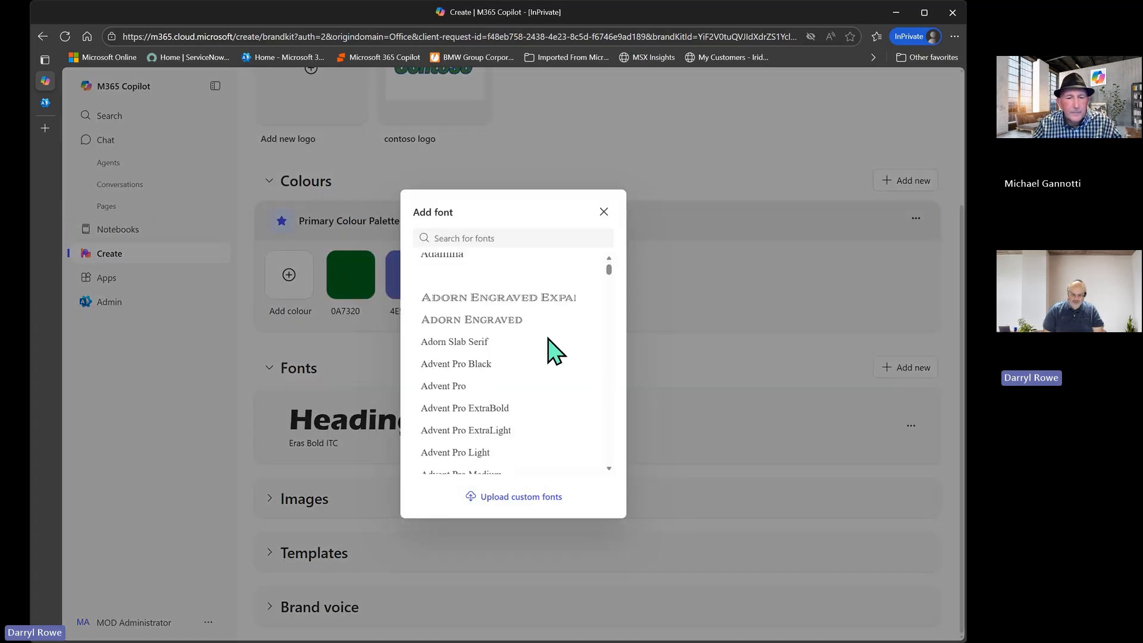
pyautogui.scroll(-2, 547, 348)
pyautogui.scroll(-10, 543, 333)
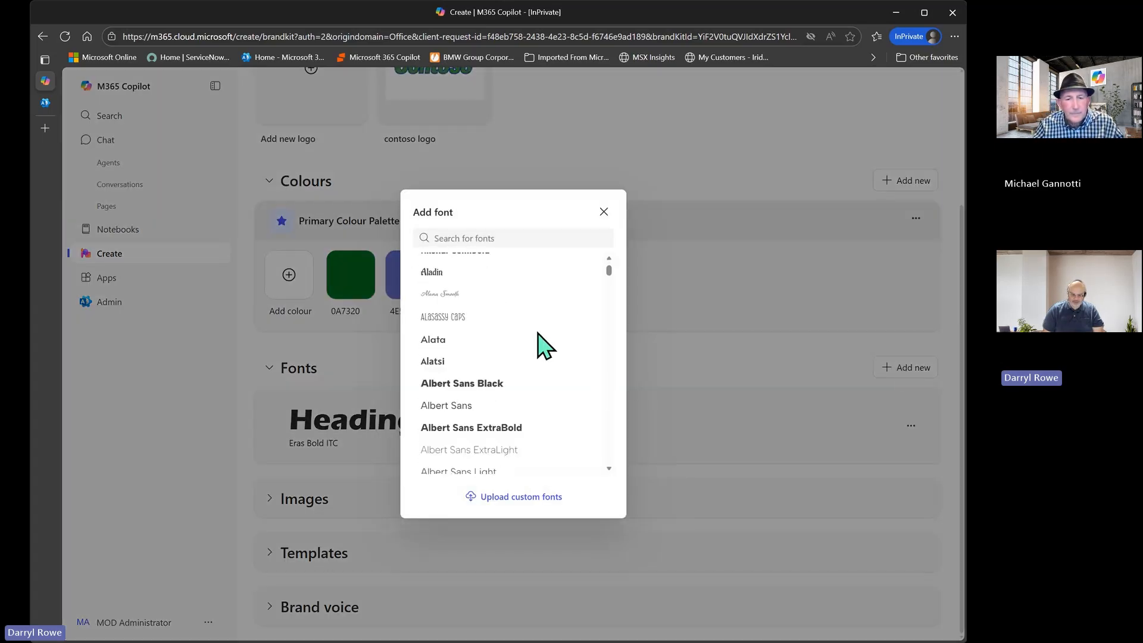
pyautogui.scroll(5, 543, 327)
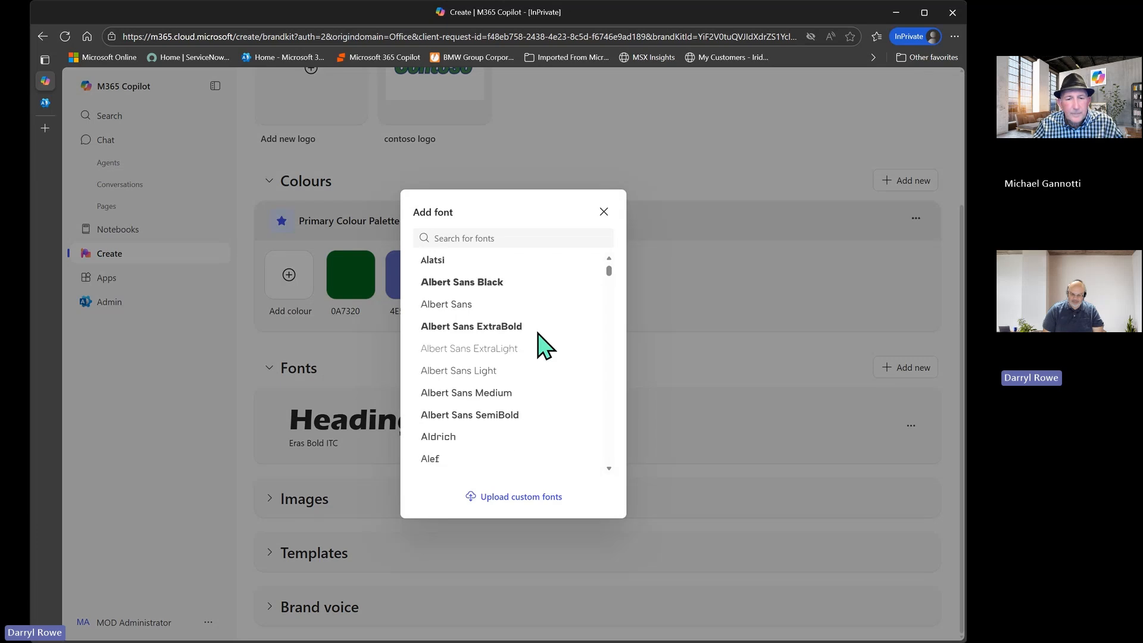
pyautogui.click(487, 283)
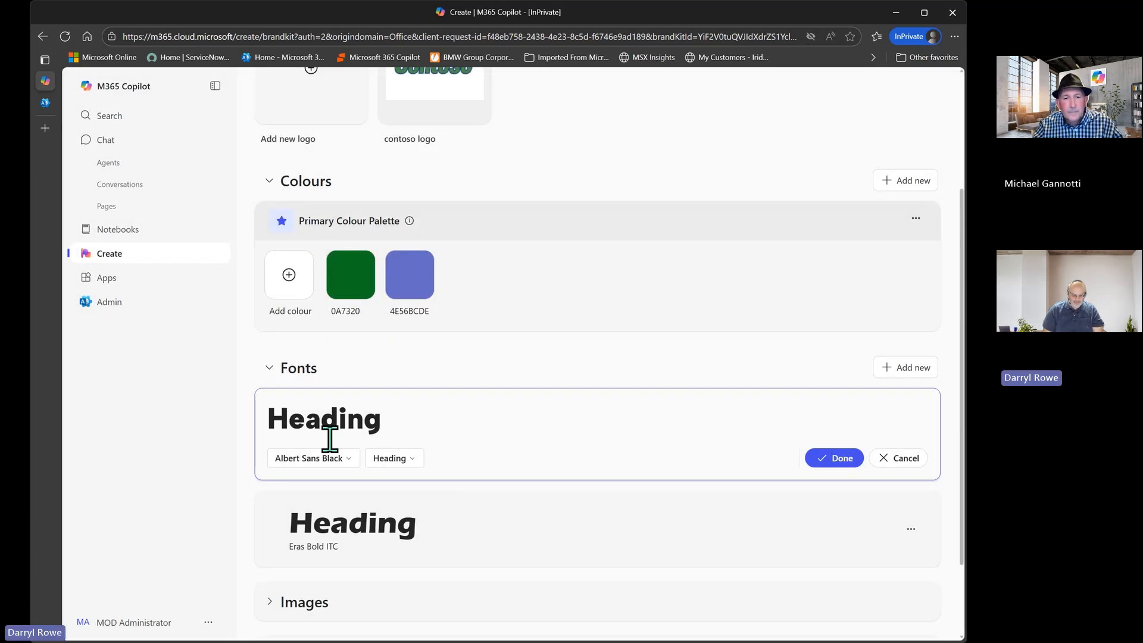
pyautogui.click(405, 458)
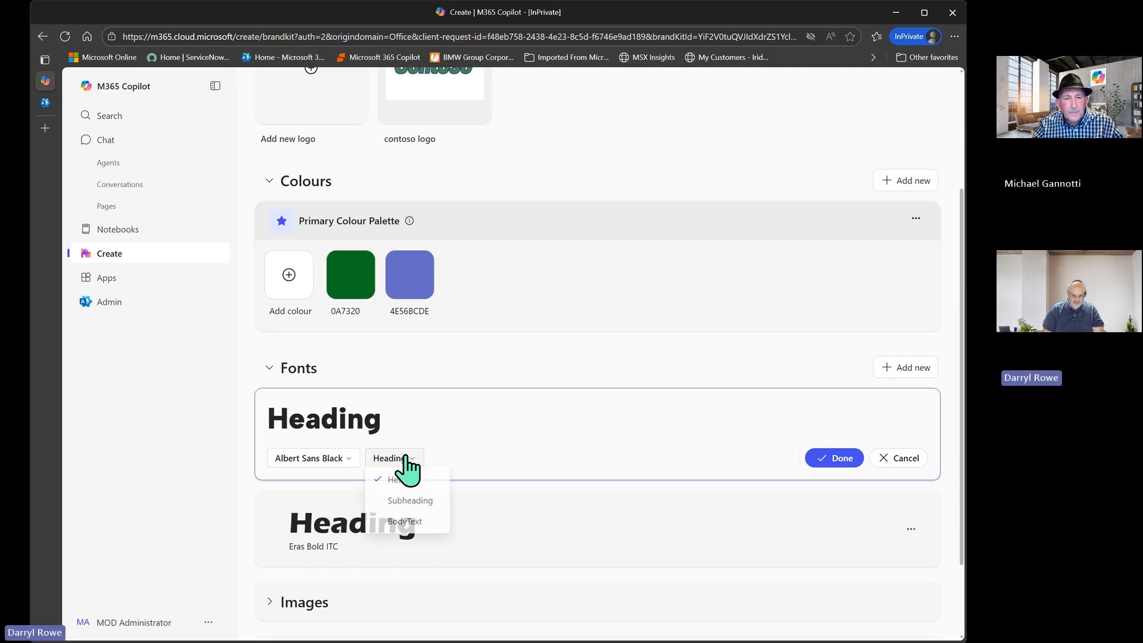
pyautogui.click(418, 502)
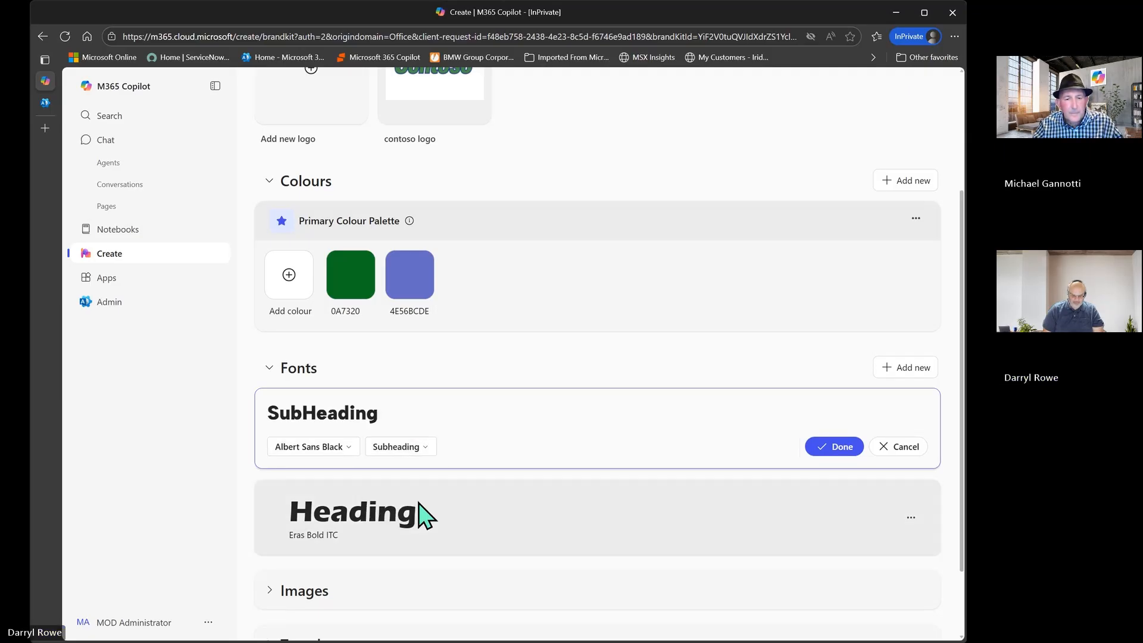
pyautogui.click(834, 448)
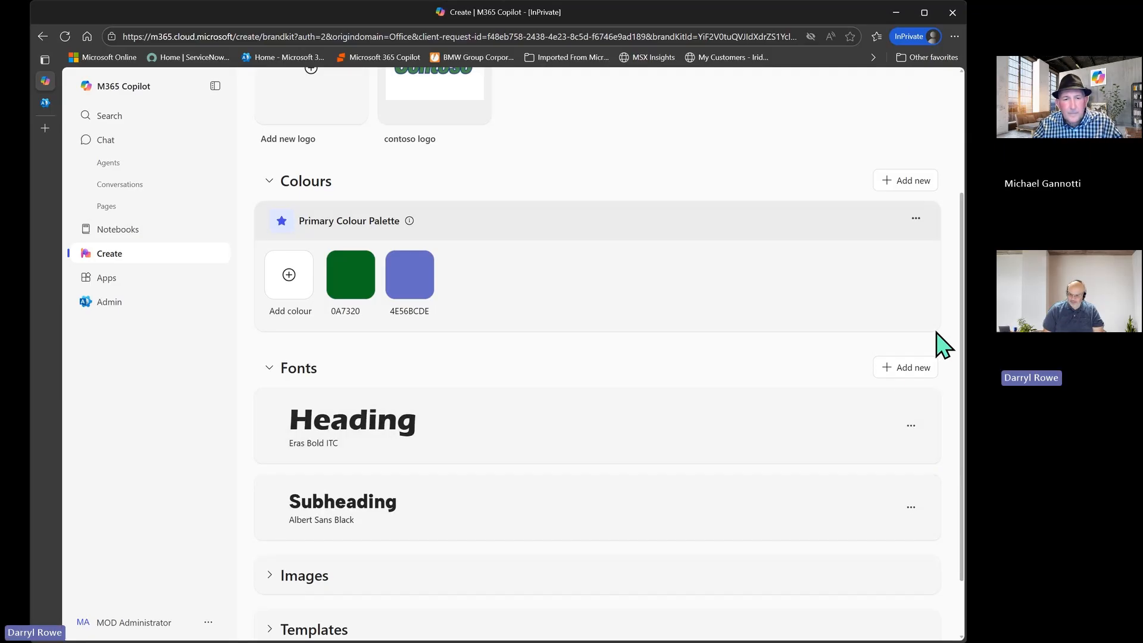
# Add Assistant SemiBold to the brand kit's fonts and save it with the BodyText style
pyautogui.click(901, 369)
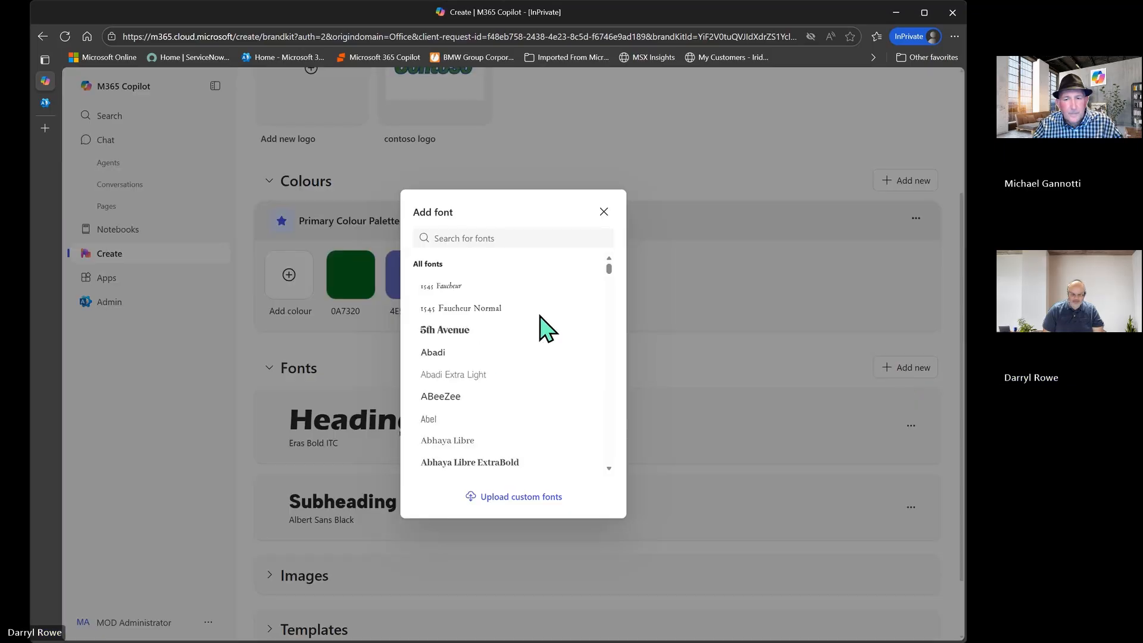
pyautogui.scroll(-10, 543, 327)
pyautogui.scroll(-15, 543, 327)
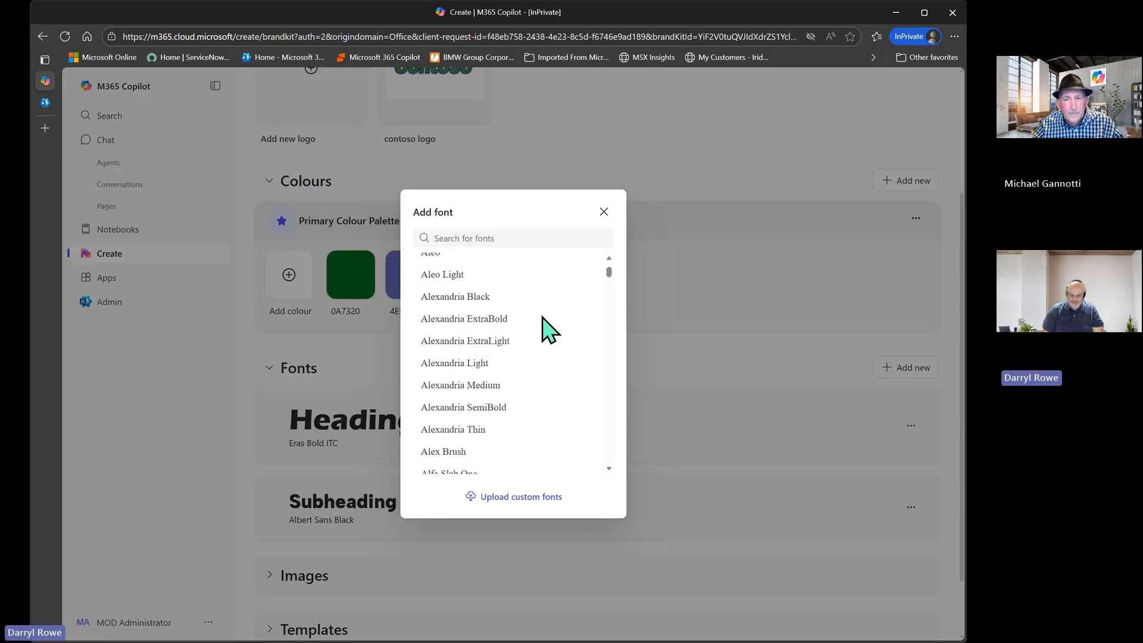
pyautogui.scroll(-15, 543, 327)
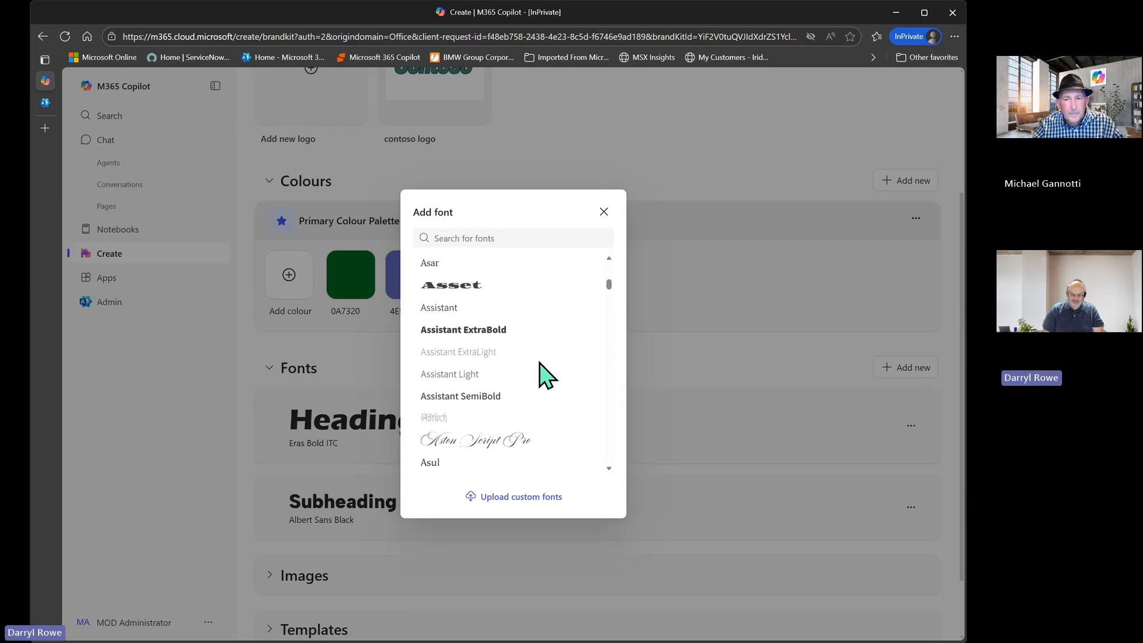
pyautogui.click(476, 398)
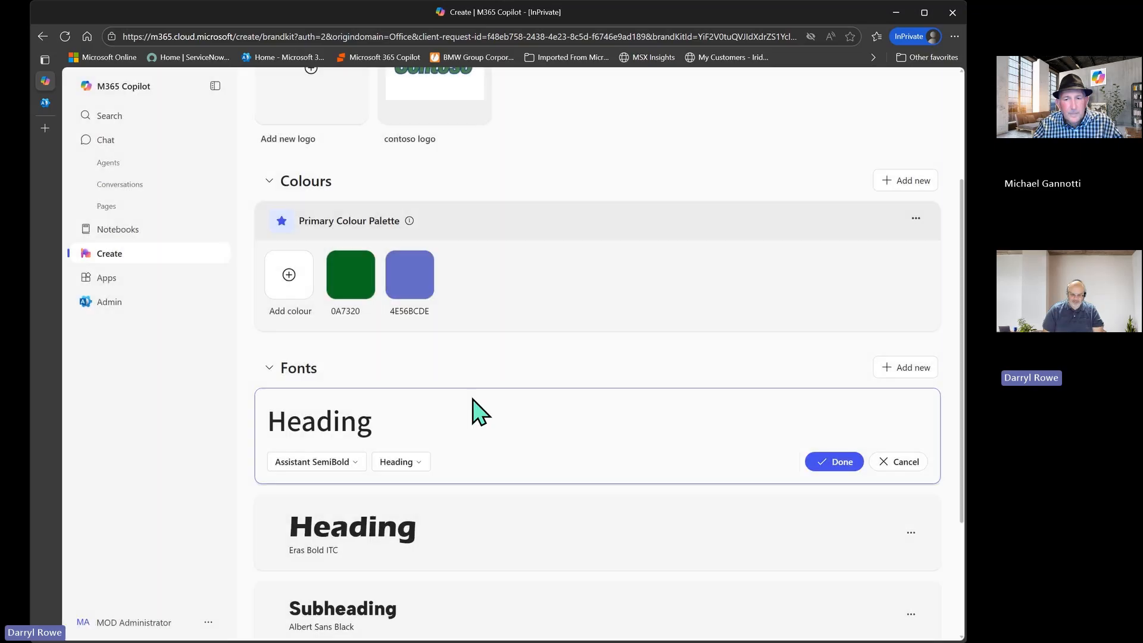
pyautogui.click(406, 466)
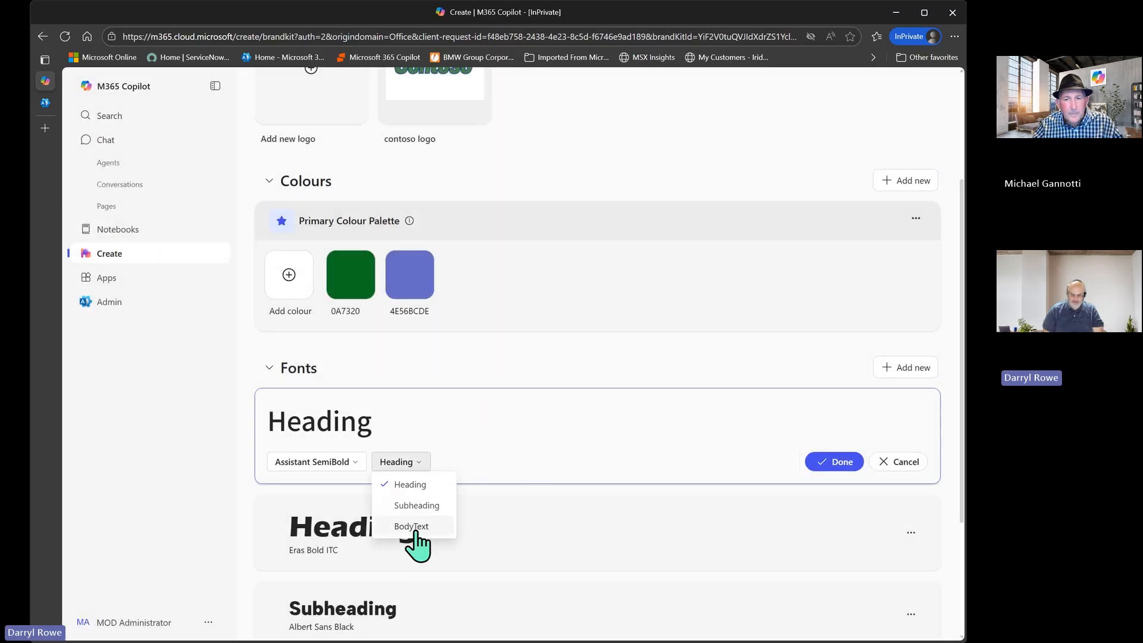
pyautogui.click(417, 526)
pyautogui.click(827, 441)
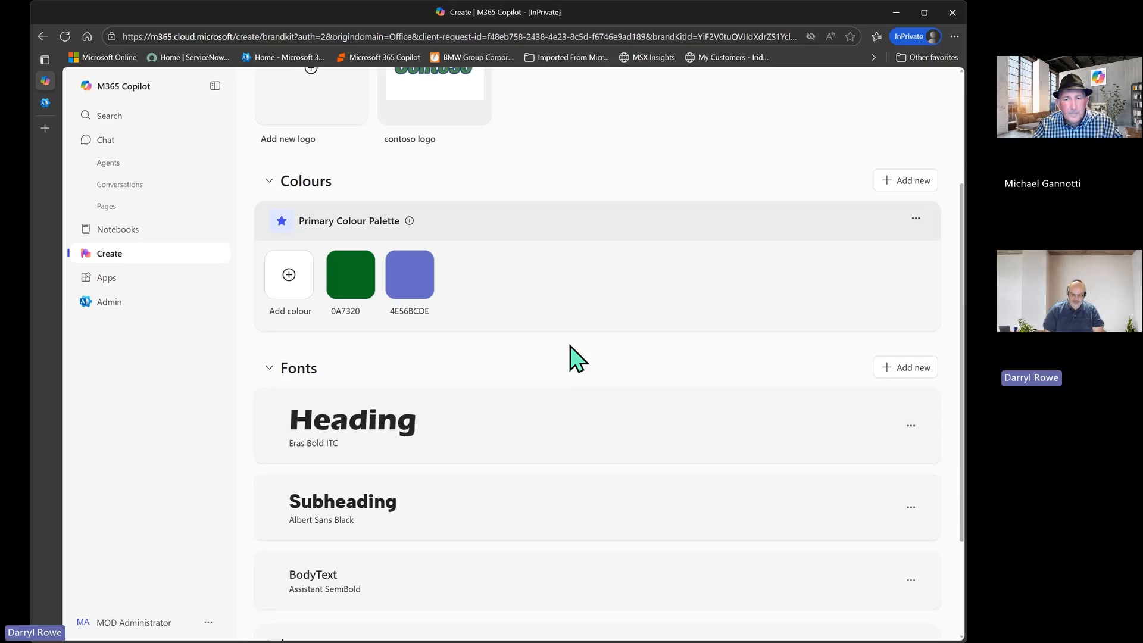
# Upload the "honeybadger" picture from the Pictures folder to the brand kit's Images section
pyautogui.scroll(-2, 570, 354)
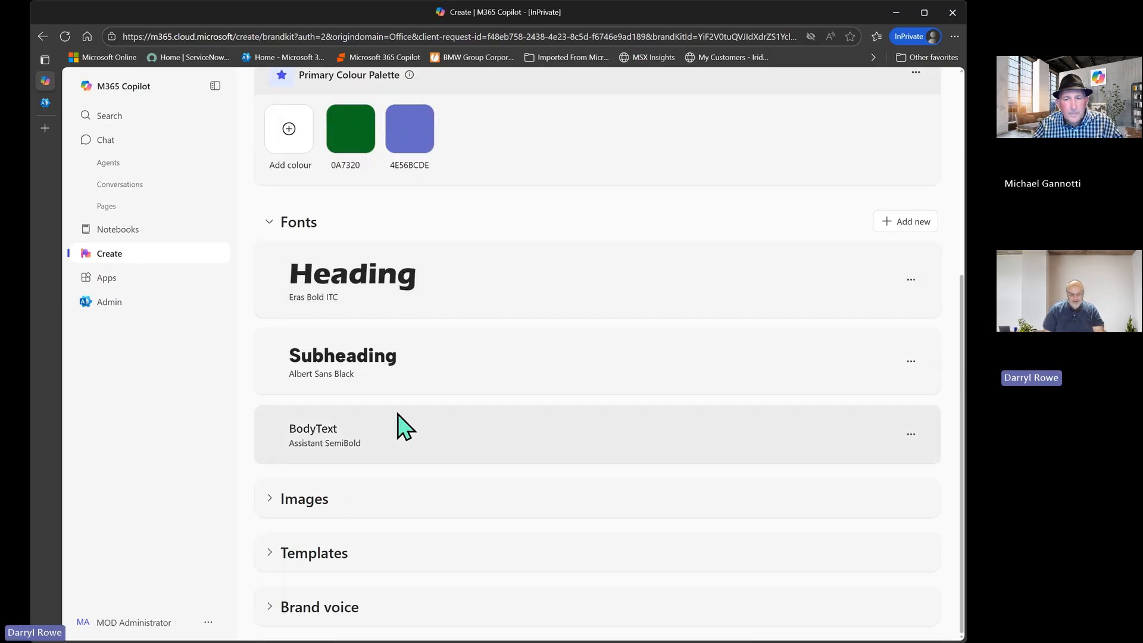
pyautogui.click(272, 500)
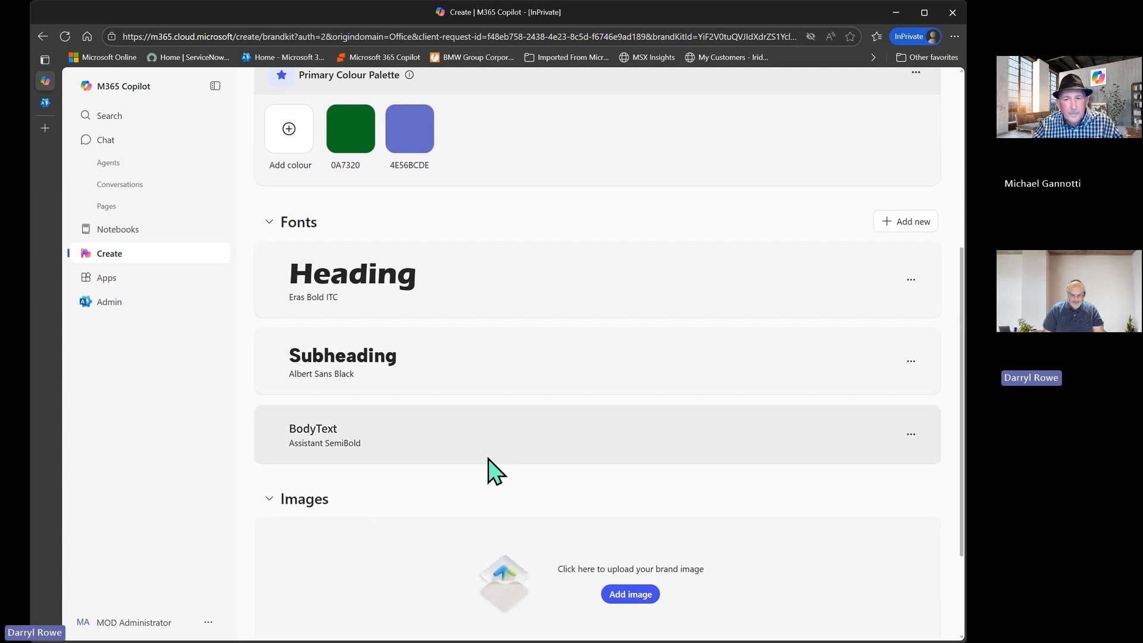
pyautogui.scroll(-2, 567, 419)
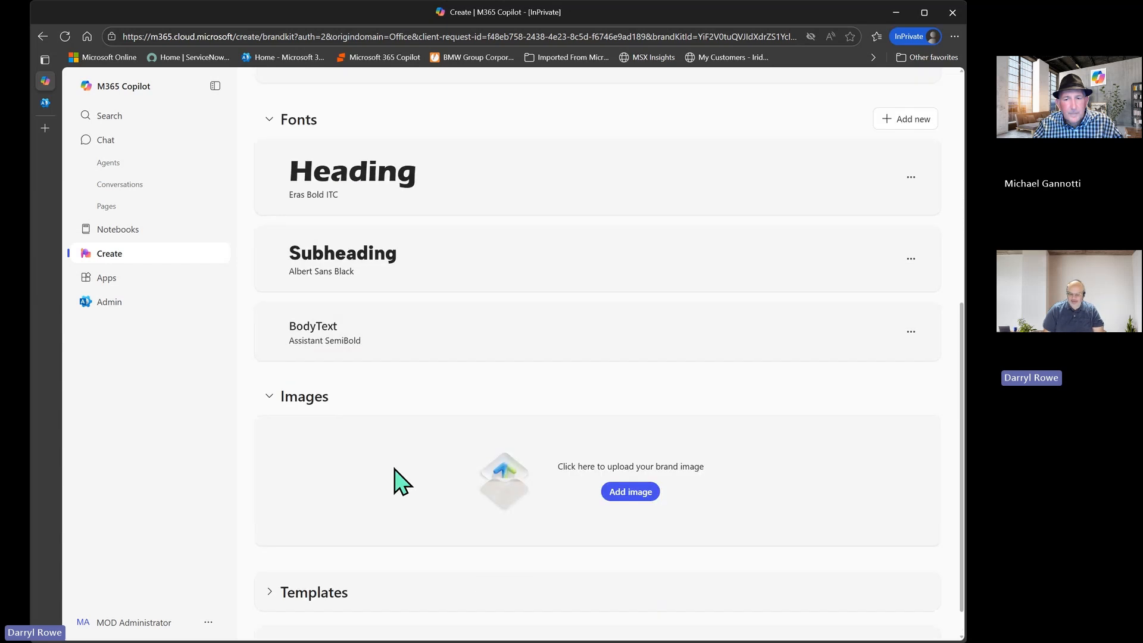
pyautogui.click(626, 492)
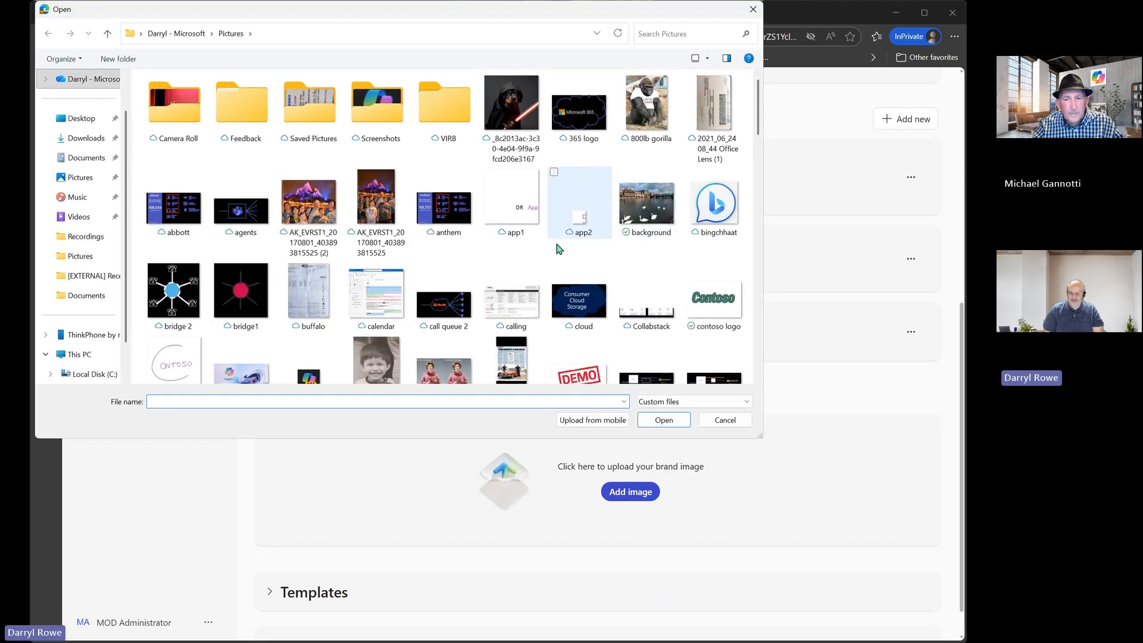
pyautogui.scroll(-5, 587, 189)
pyautogui.scroll(-3, 583, 193)
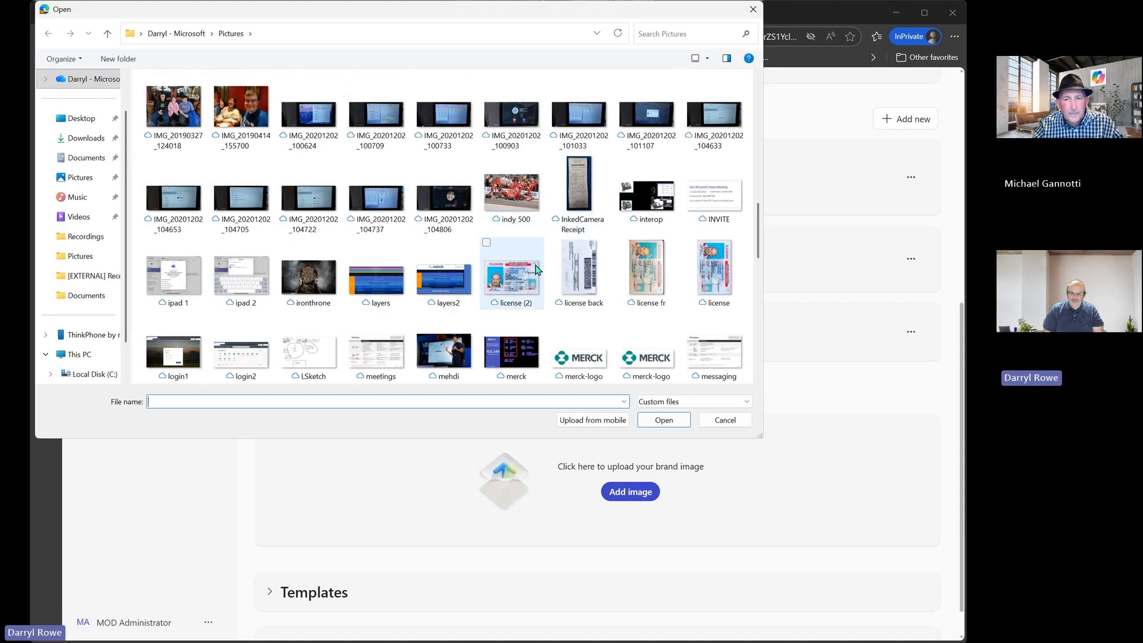
pyautogui.scroll(-3, 536, 262)
pyautogui.scroll(3, 506, 257)
pyautogui.scroll(8, 477, 254)
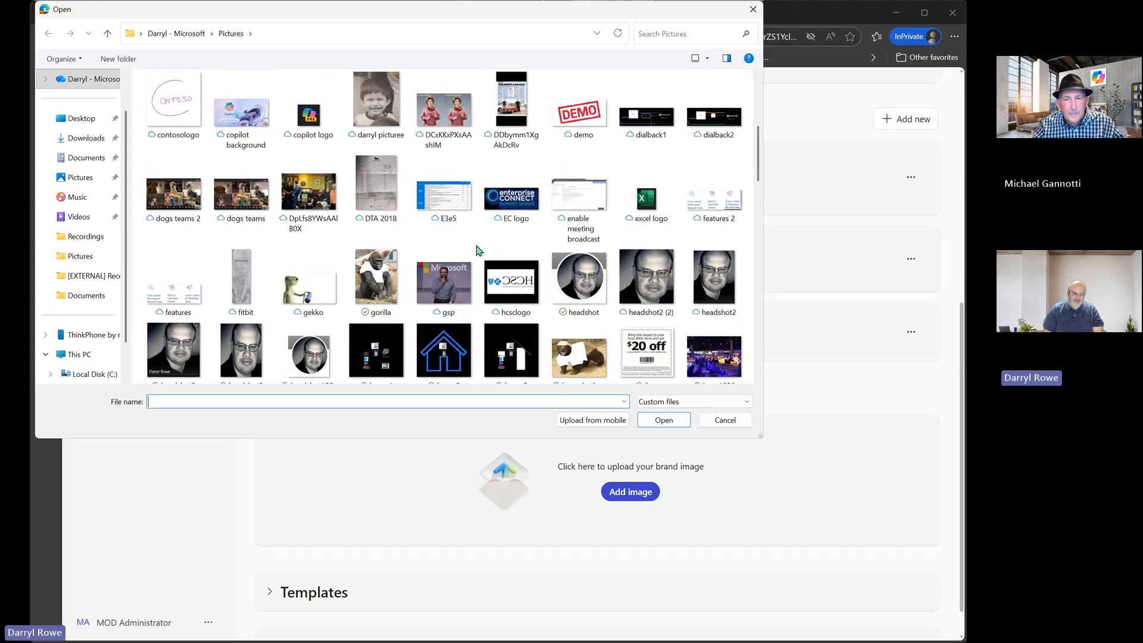
pyautogui.scroll(-1, 491, 216)
pyautogui.scroll(-6, 491, 216)
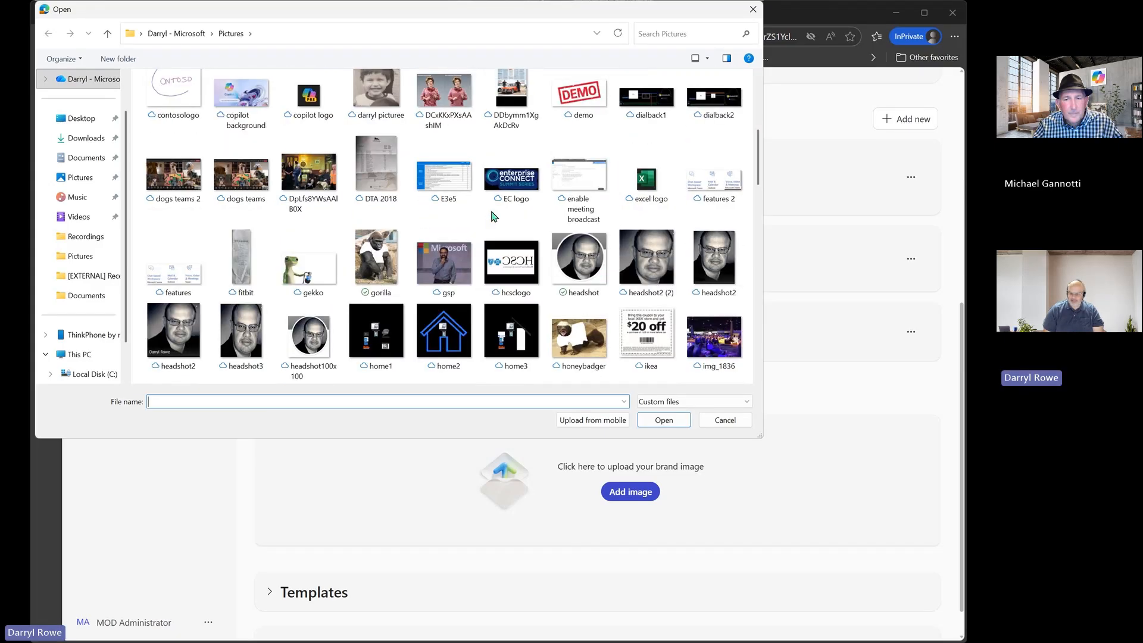
pyautogui.scroll(3, 492, 216)
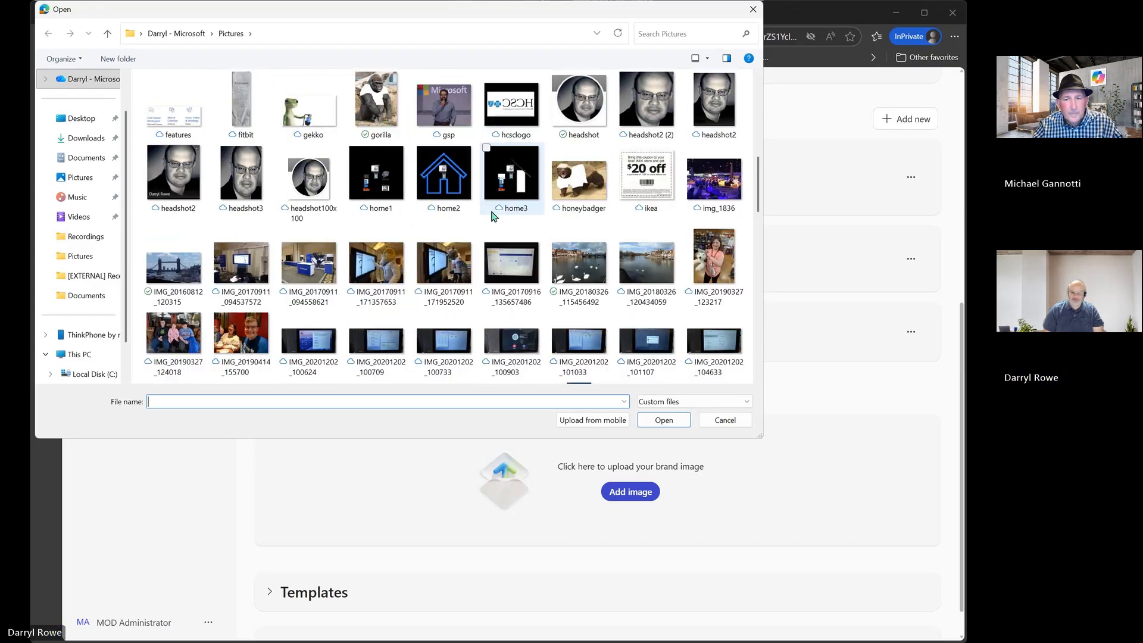
pyautogui.click(578, 178)
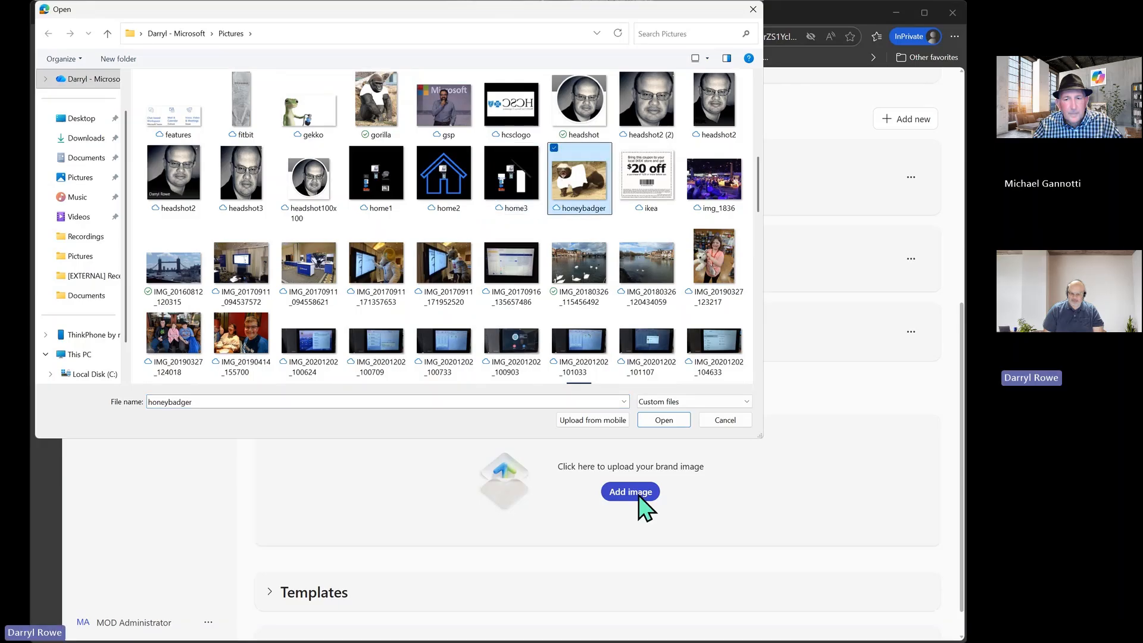
pyautogui.click(661, 425)
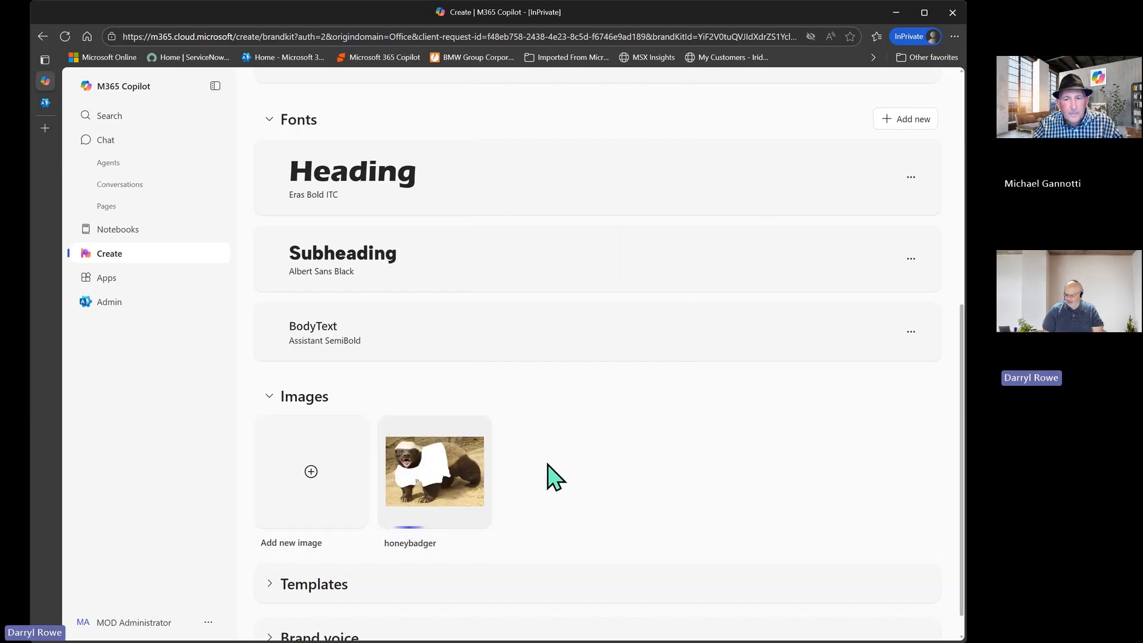
# Expand the brand kit's Templates section and look at the option for adding branded templates
pyautogui.scroll(-1, 536, 471)
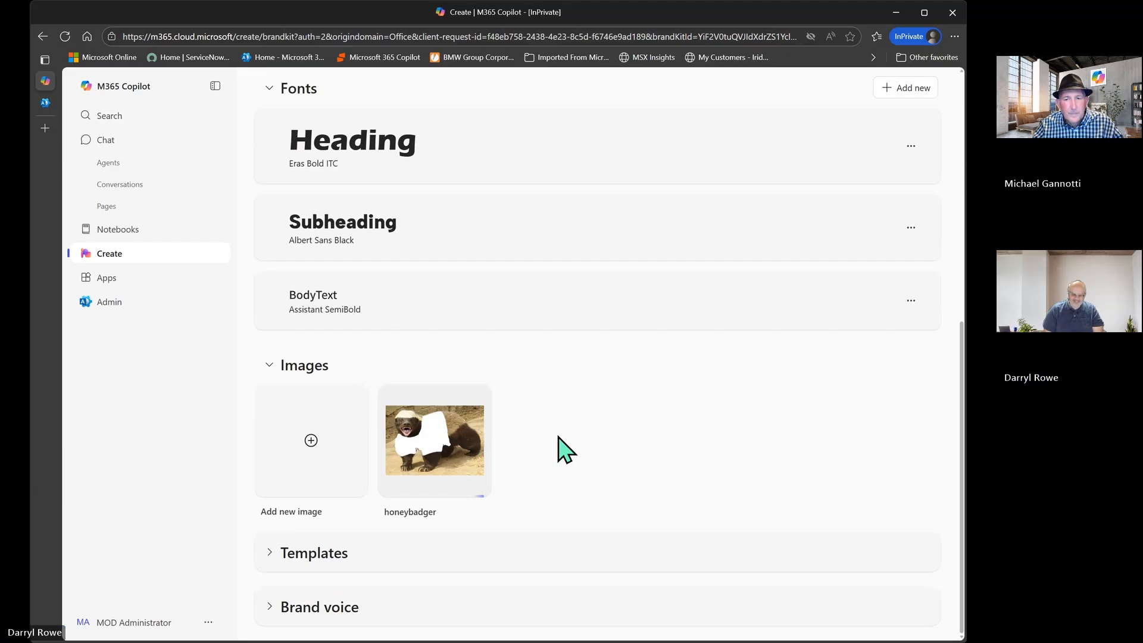
pyautogui.click(271, 555)
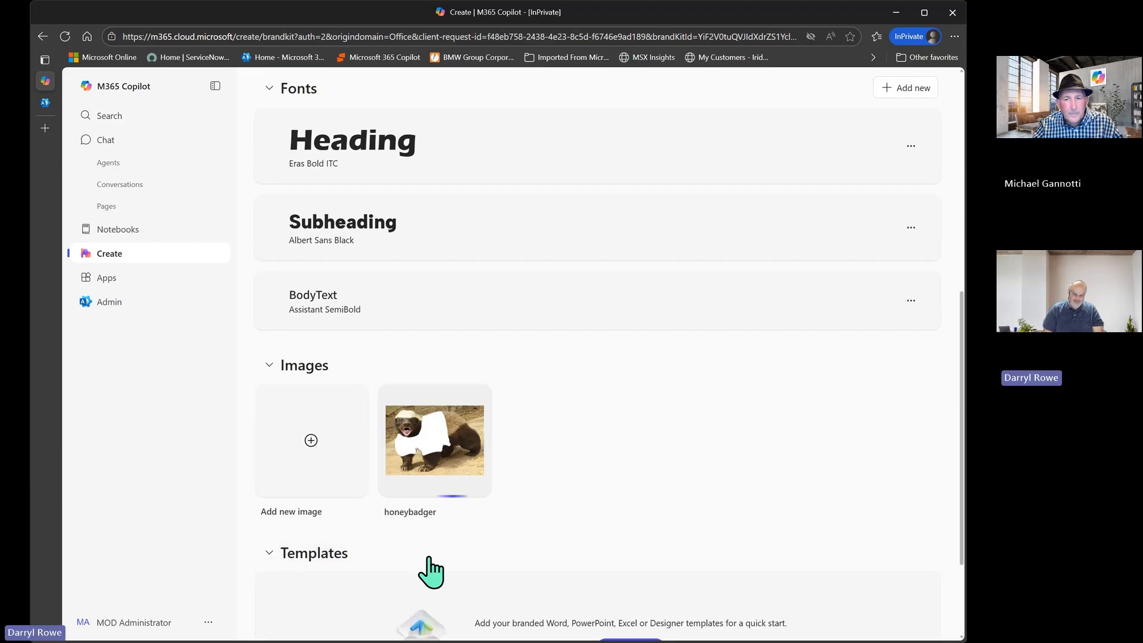
pyautogui.scroll(-2, 643, 429)
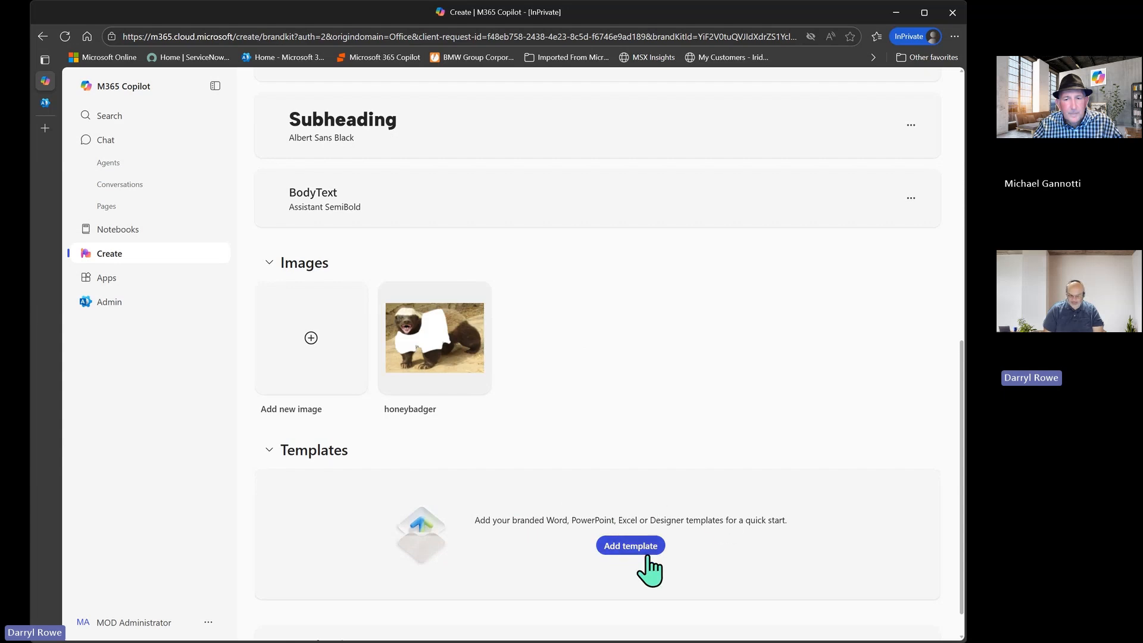
pyautogui.scroll(-1, 625, 536)
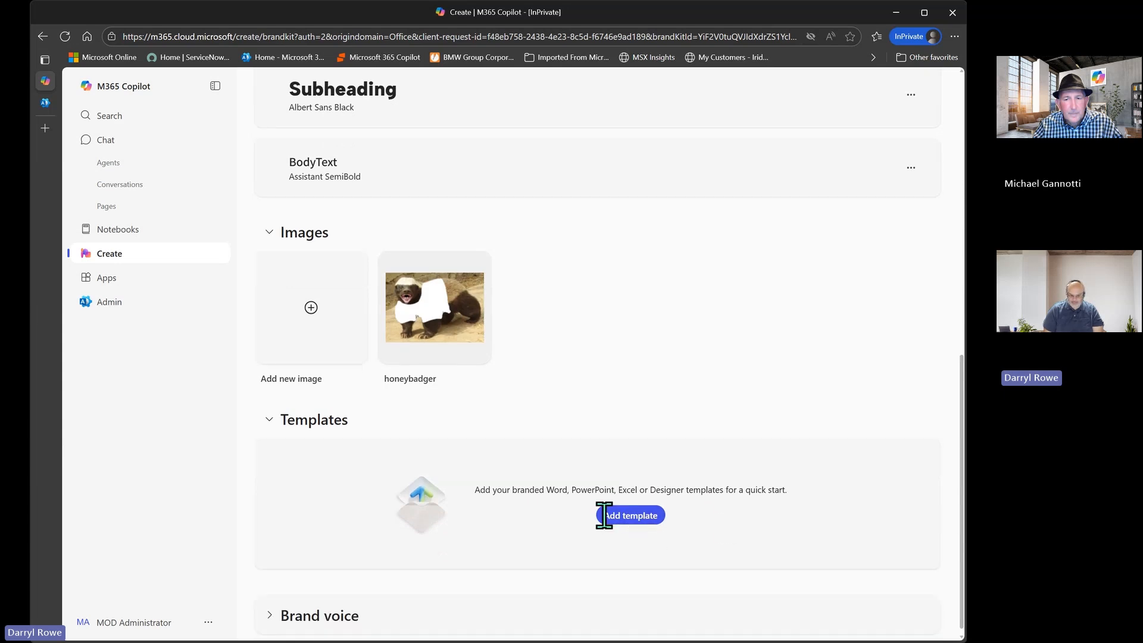
# Define the brand kit's brand voice as "Use friendly terms, do not use slang. be professional." and save it
pyautogui.click(273, 619)
pyautogui.scroll(-3, 523, 533)
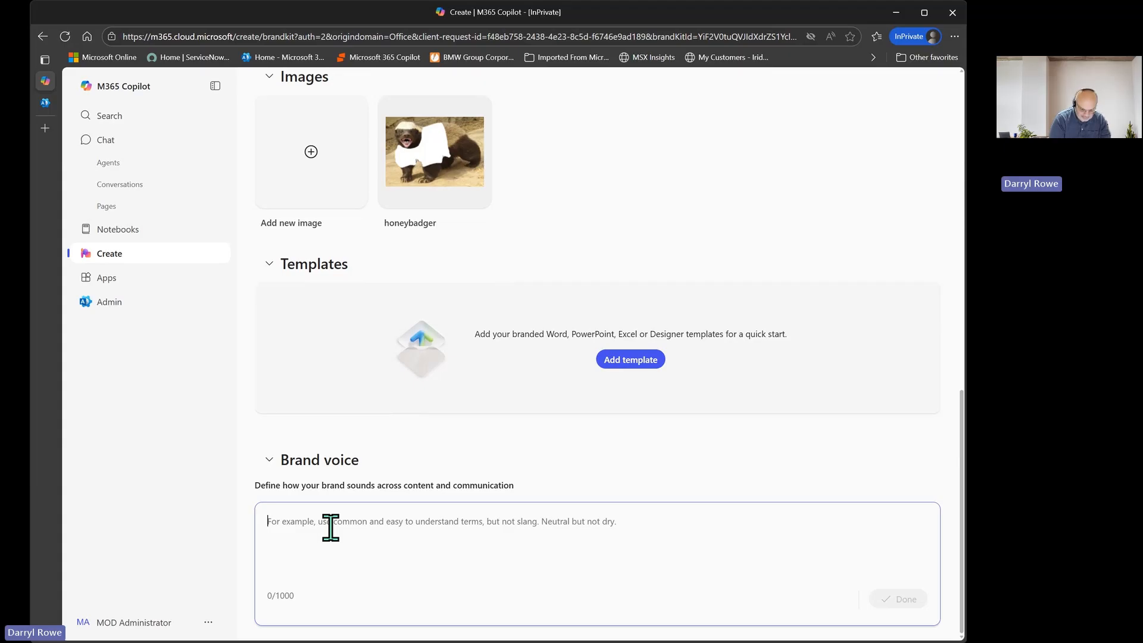
pyautogui.write('Use')
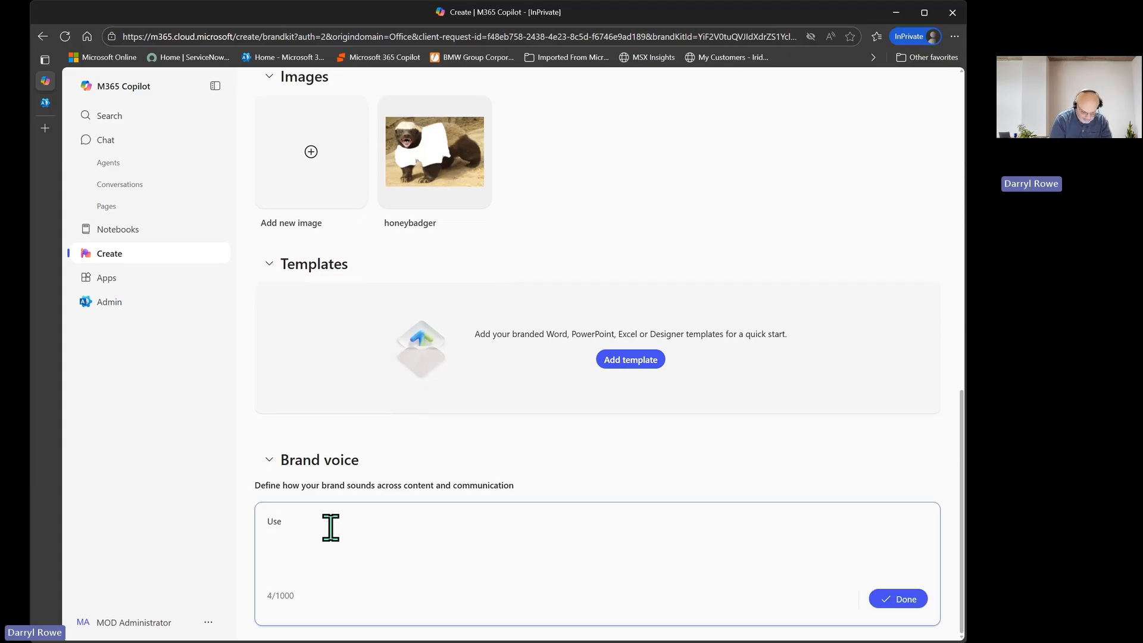
pyautogui.write(' friendly terms,')
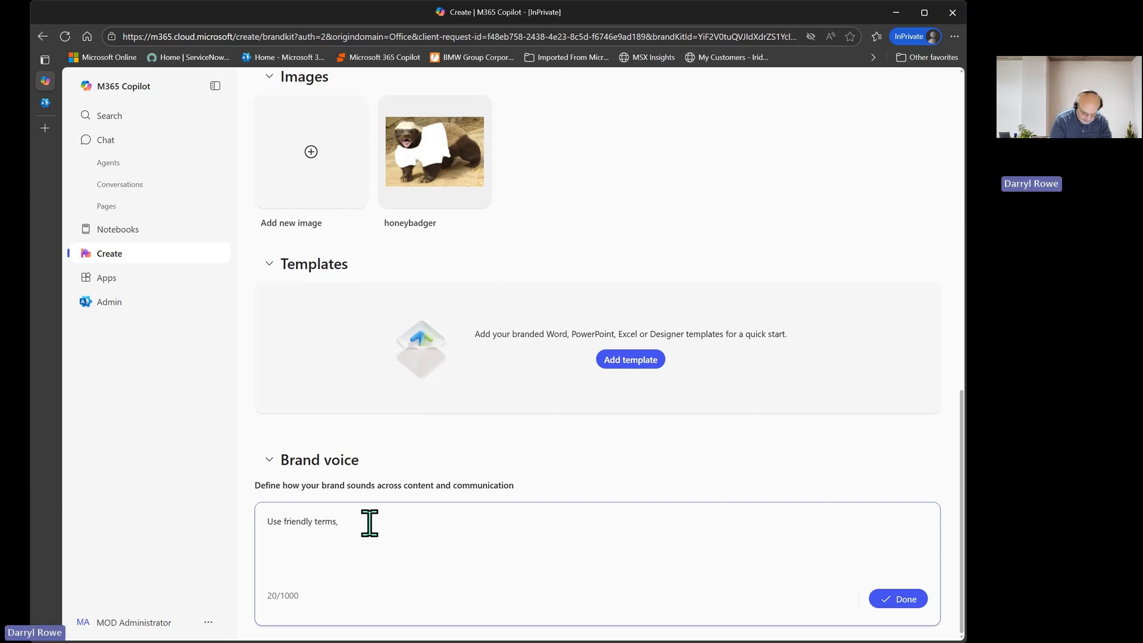
pyautogui.write('do not ')
pyautogui.write('us')
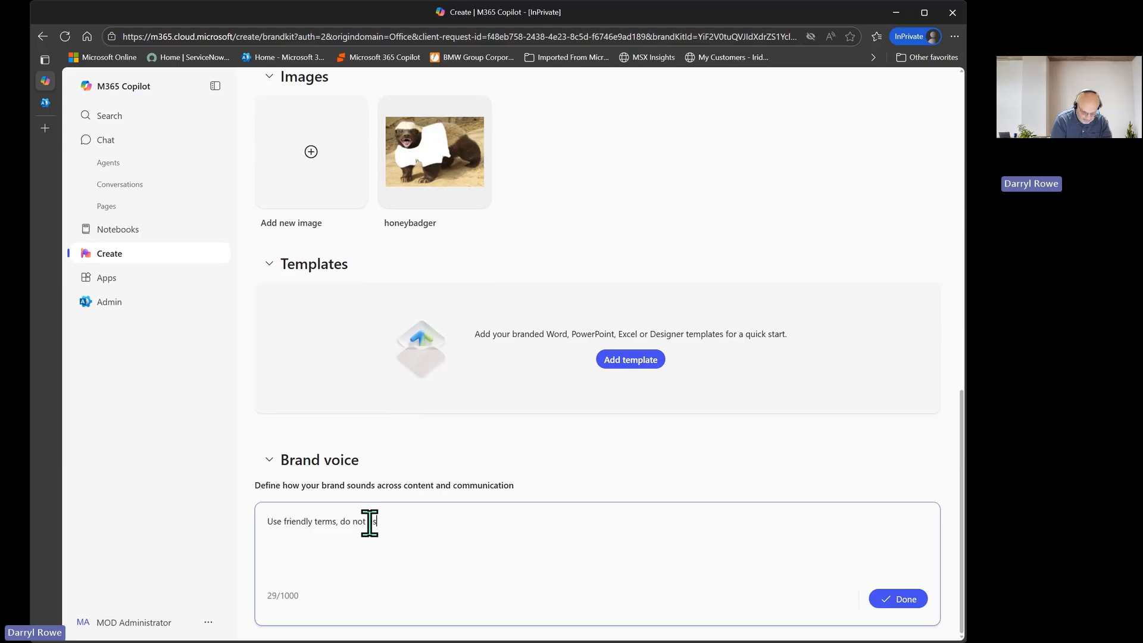
pyautogui.write('e sla')
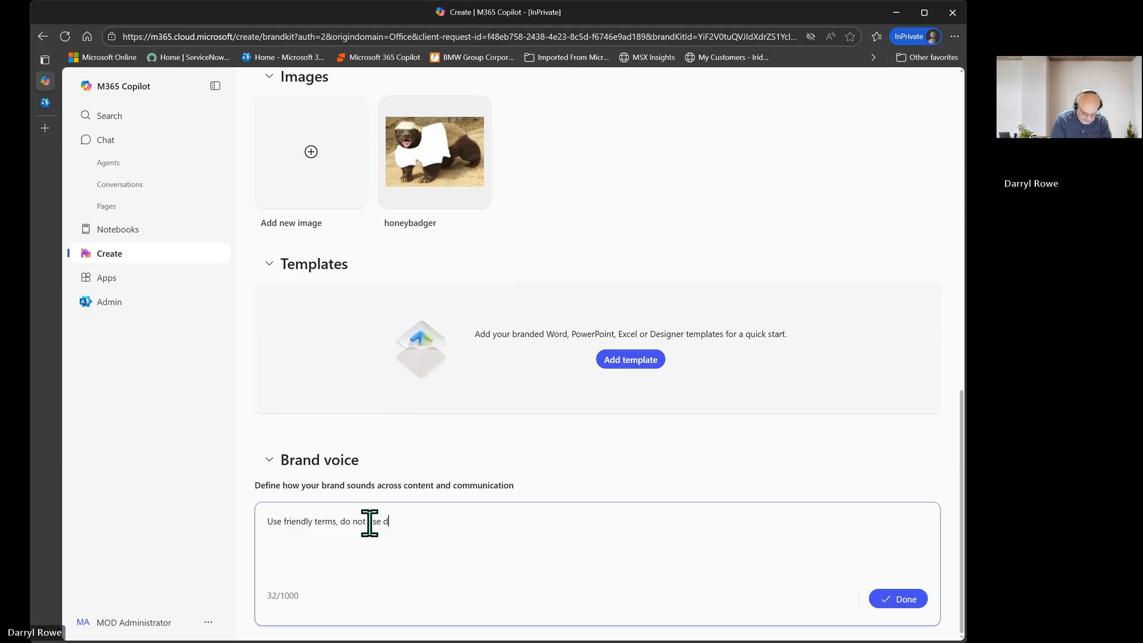
pyautogui.write('ng')
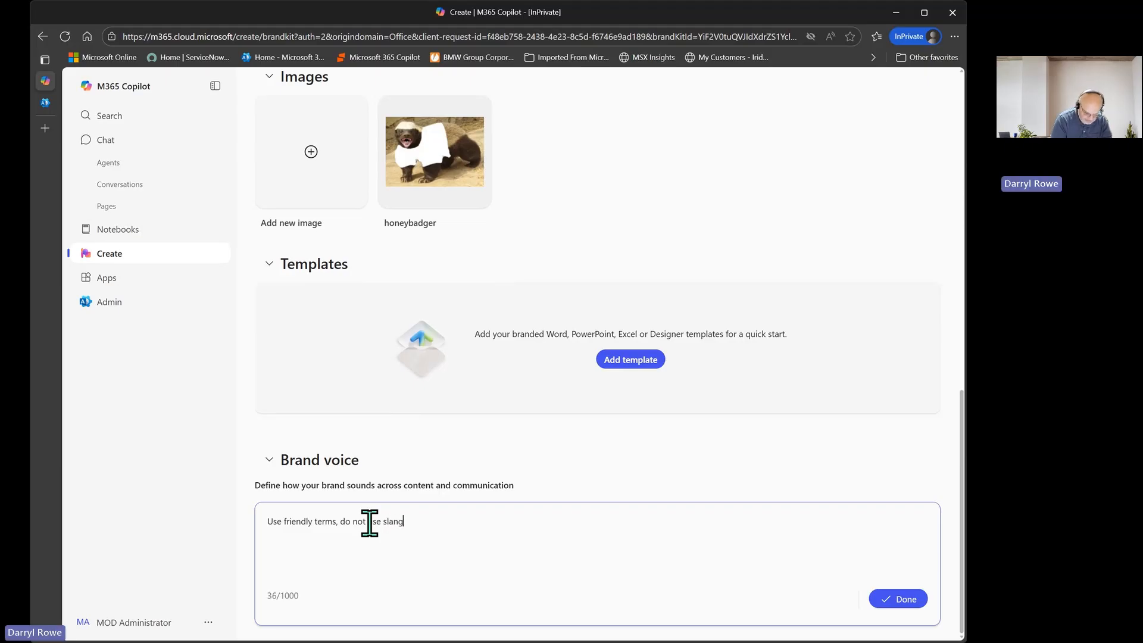
pyautogui.write('. be pro')
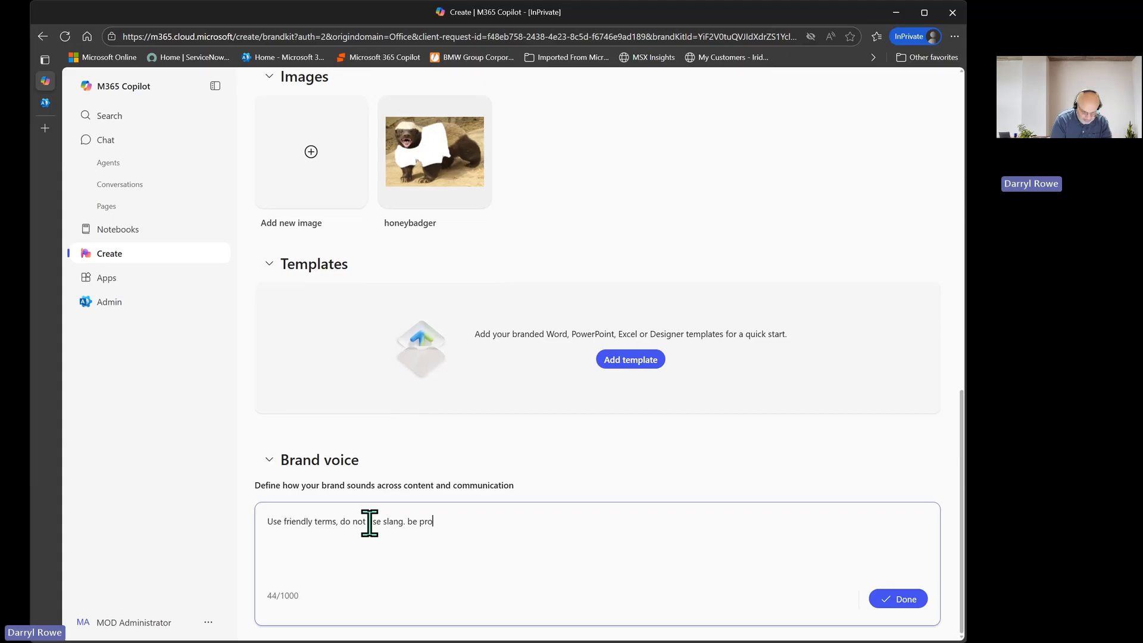
pyautogui.write('fessional.')
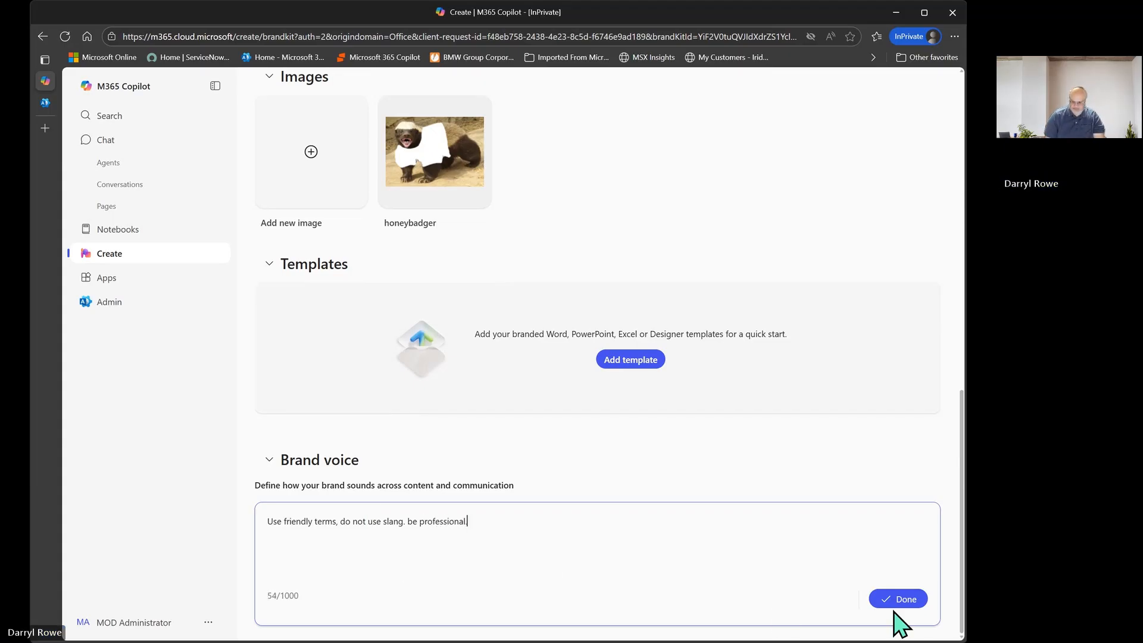
pyautogui.click(907, 600)
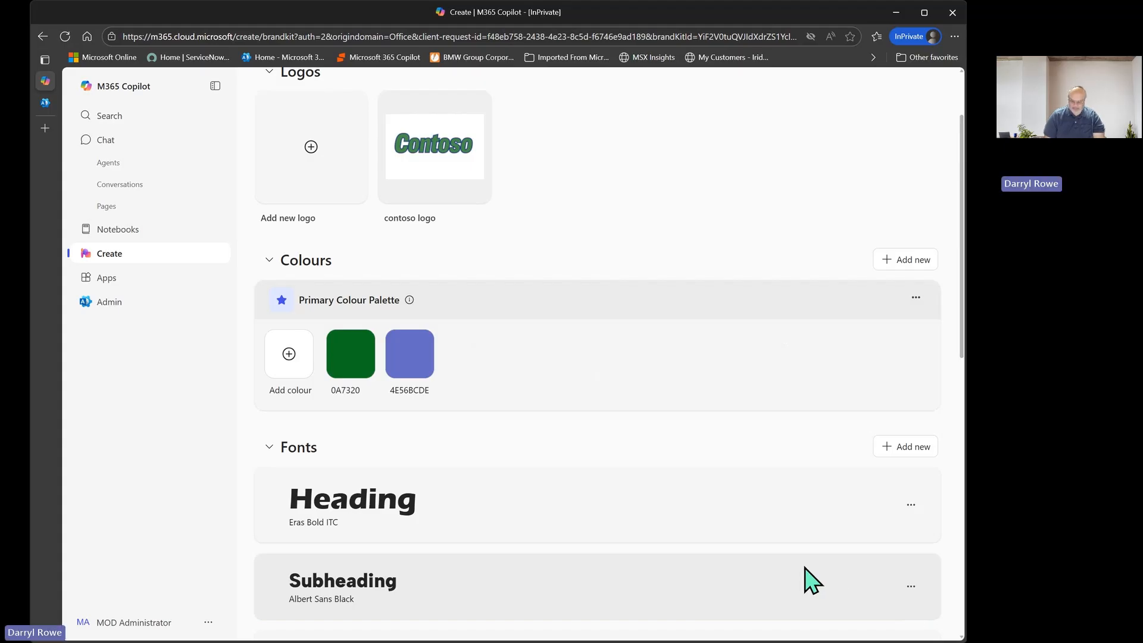
# Review the Fabrikam brand kit's contents, return to the Create page and choose to design an infographic
pyautogui.scroll(2, 613, 462)
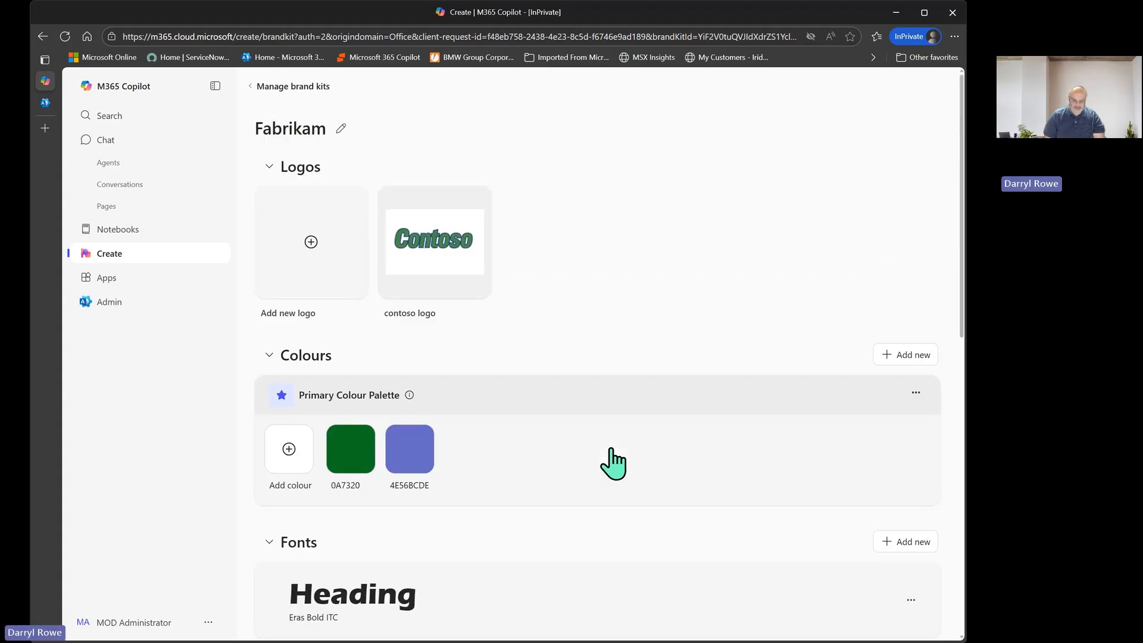
pyautogui.scroll(-12, 516, 339)
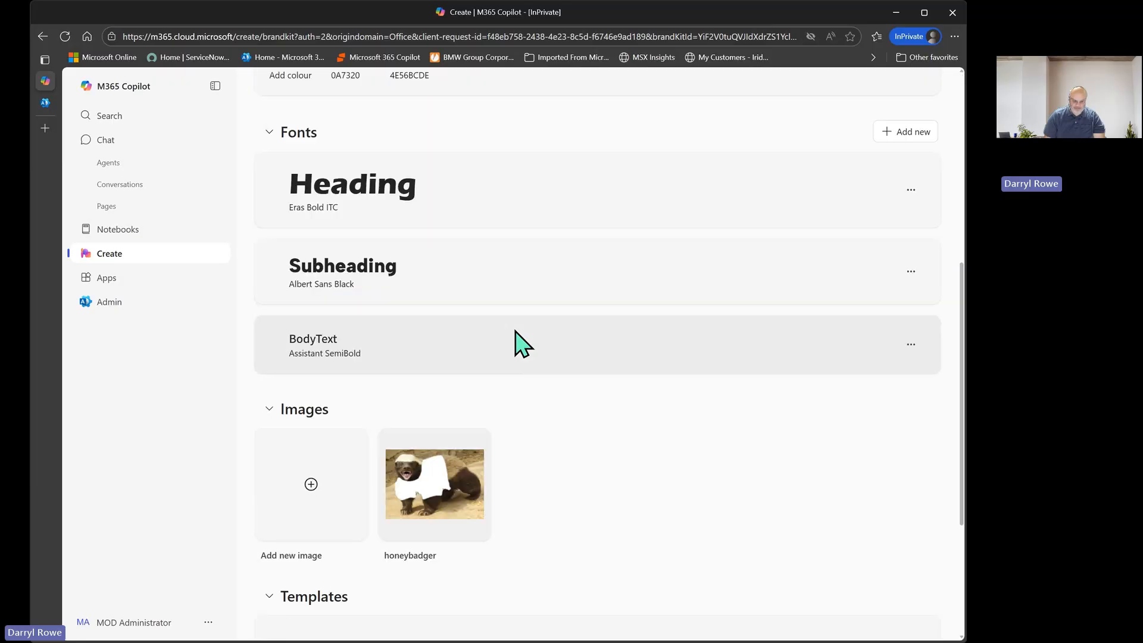
pyautogui.scroll(6, 408, 518)
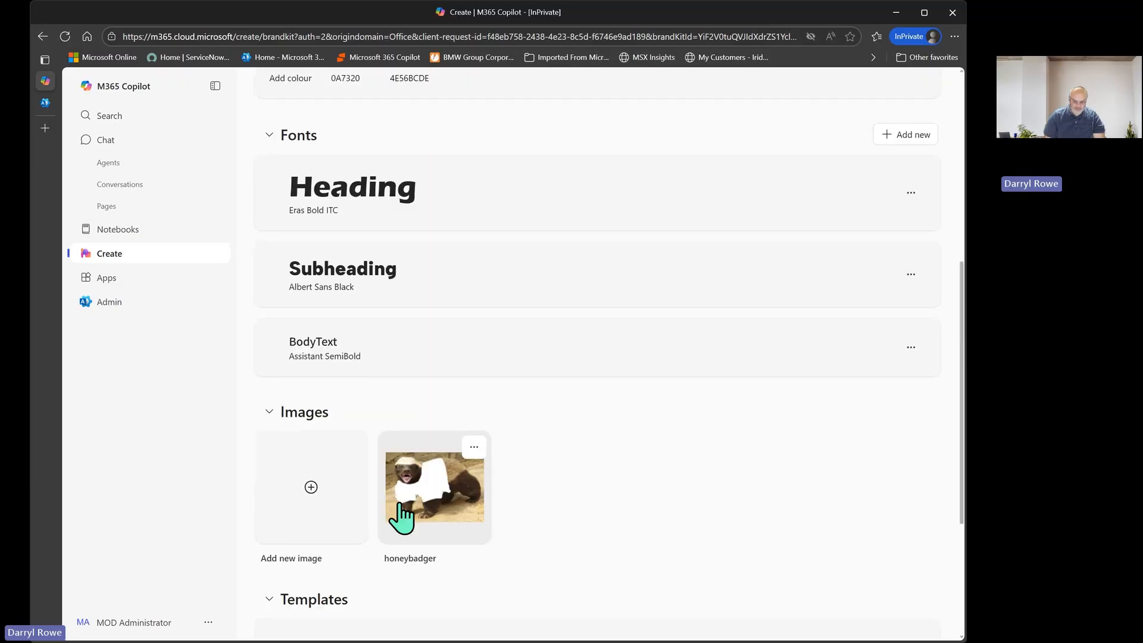
pyautogui.scroll(4, 400, 503)
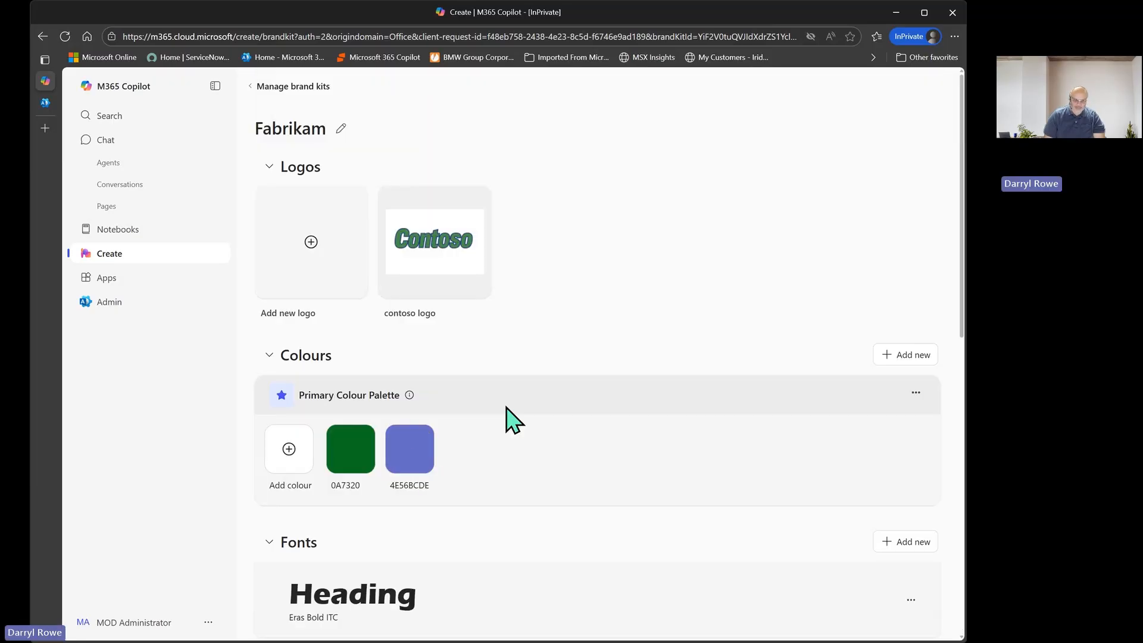
pyautogui.click(268, 88)
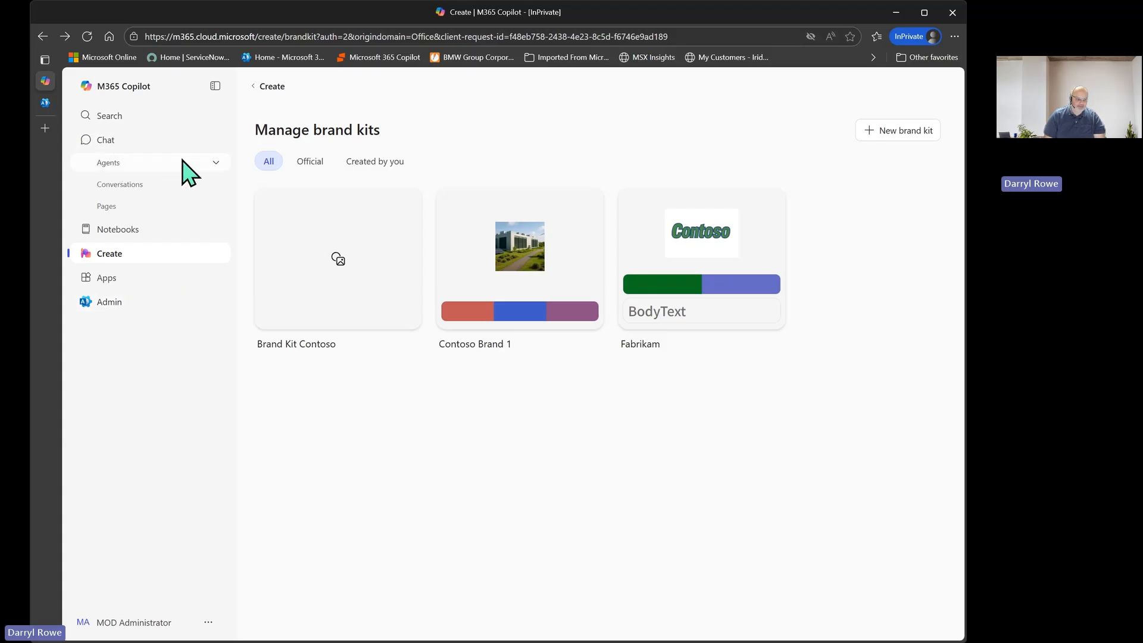
pyautogui.click(100, 256)
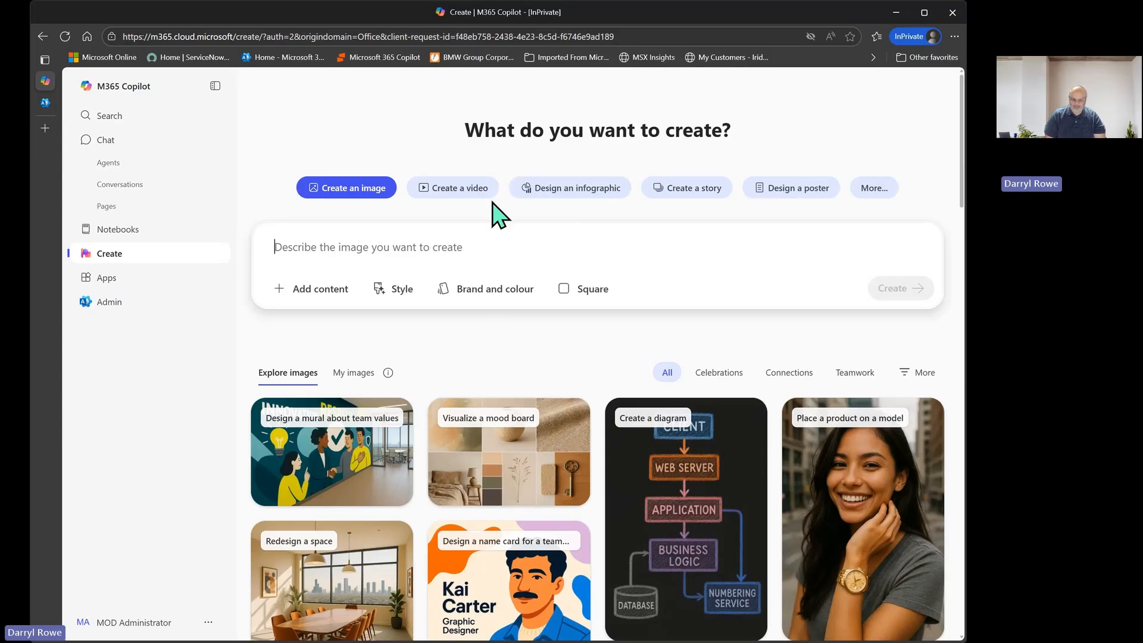
pyautogui.click(544, 189)
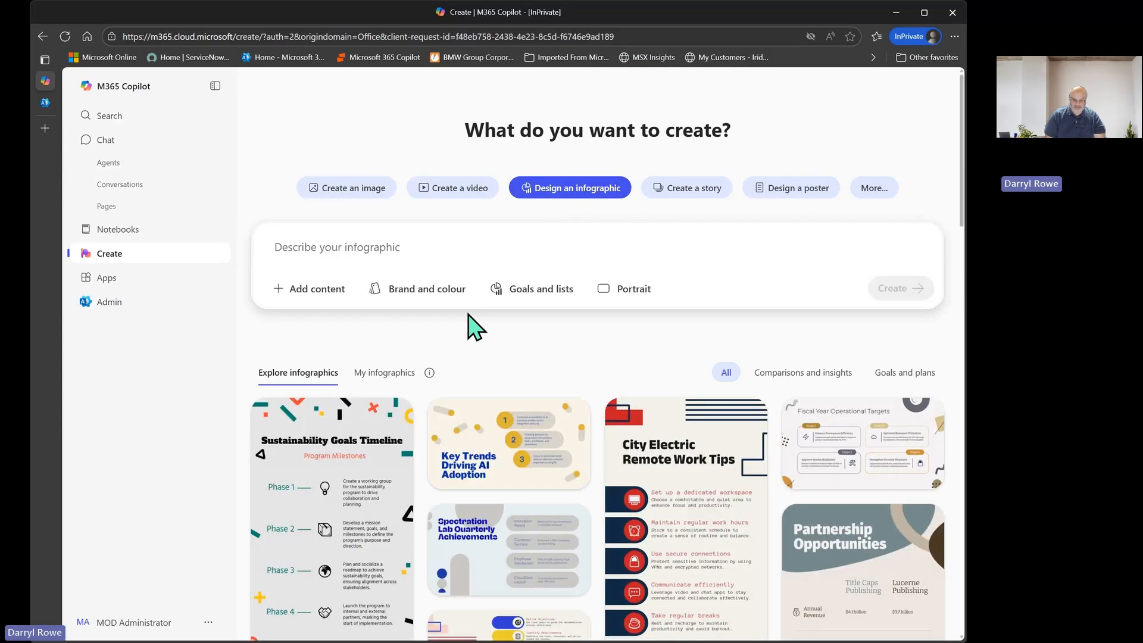
# Try the Fabrikam brand kit for the infographic, look through the other colour palettes and clear the brand selection
pyautogui.click(429, 289)
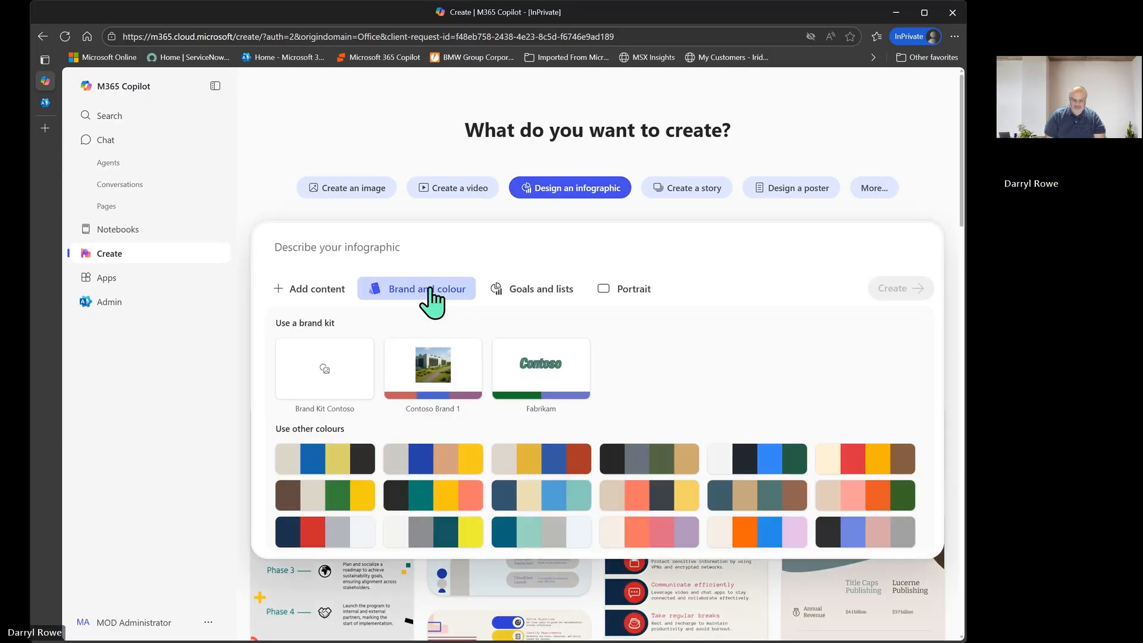
pyautogui.click(559, 376)
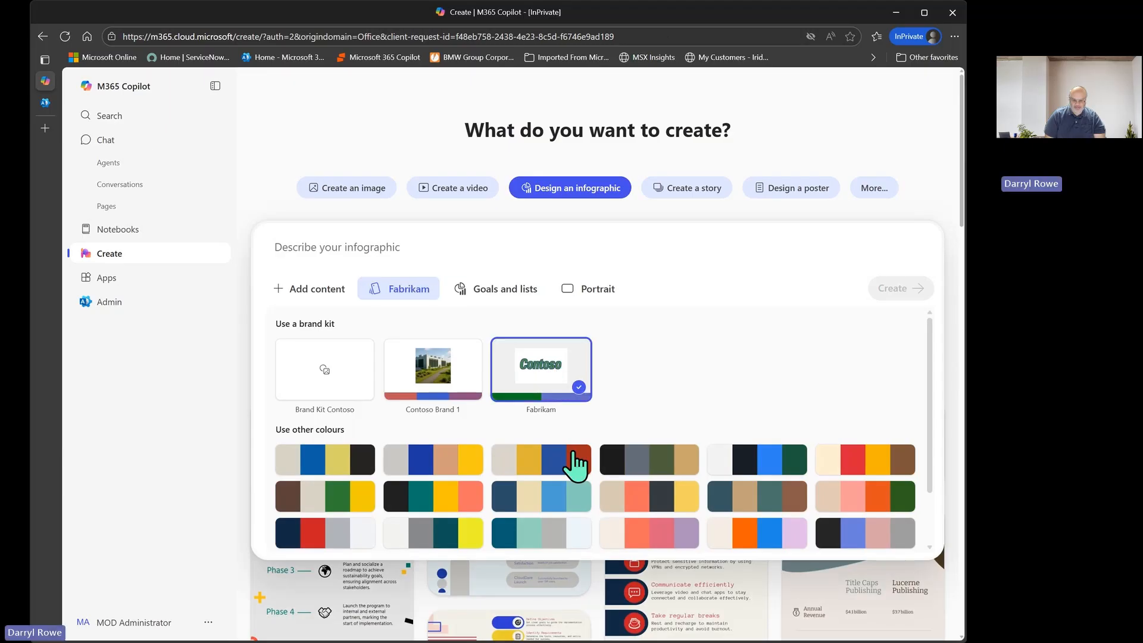
pyautogui.scroll(-1, 694, 476)
pyautogui.scroll(-1, 694, 477)
pyautogui.scroll(-2, 649, 476)
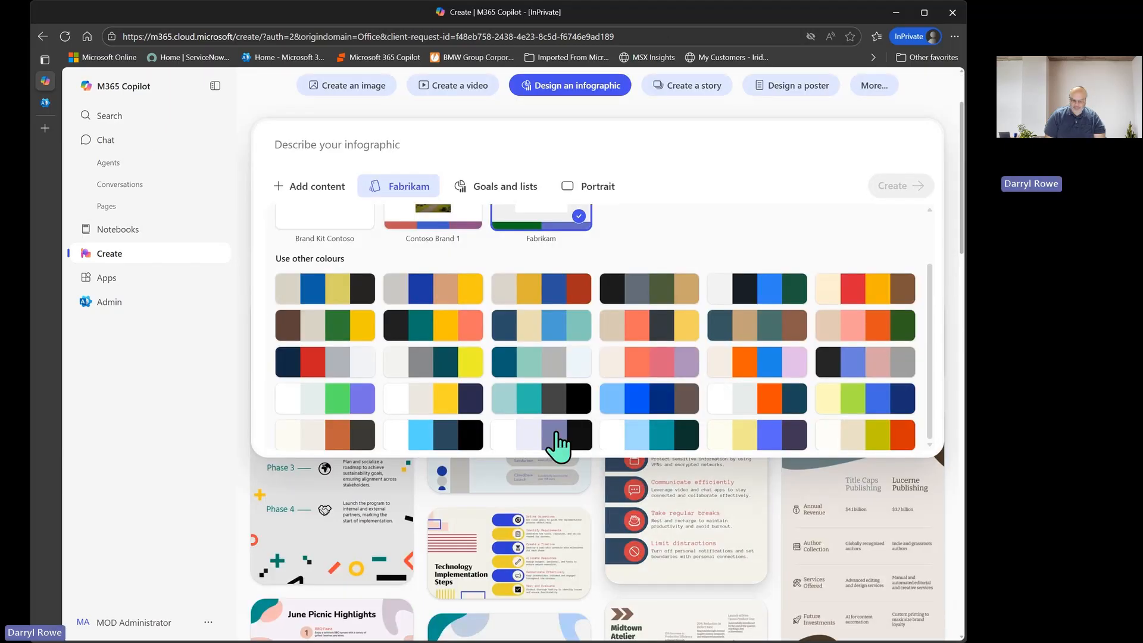
pyautogui.scroll(2, 538, 431)
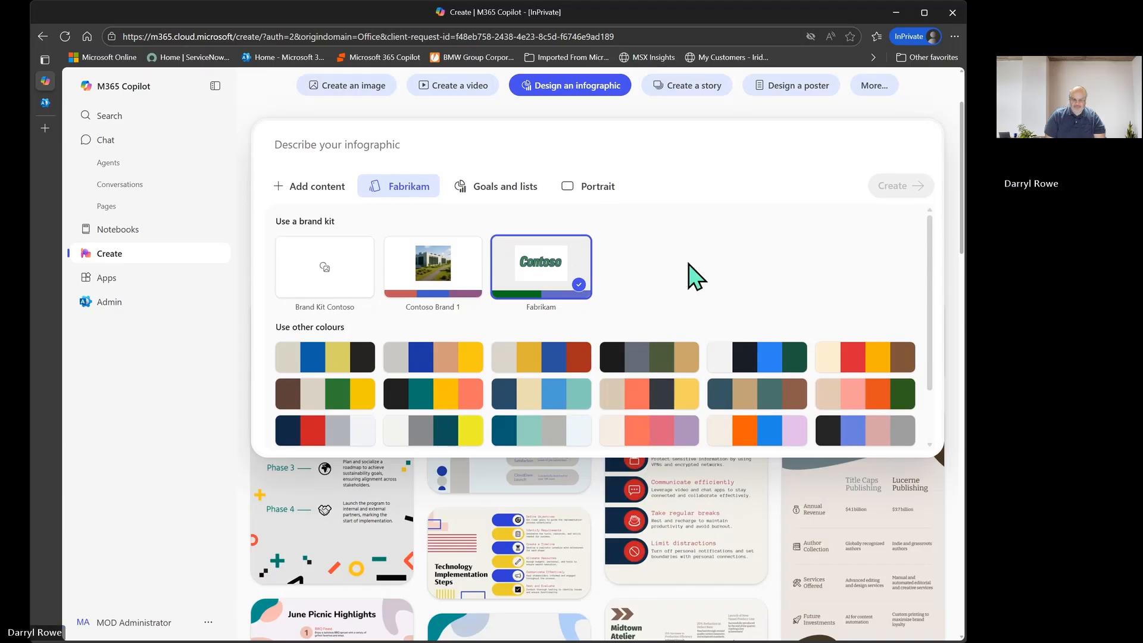
pyautogui.click(553, 287)
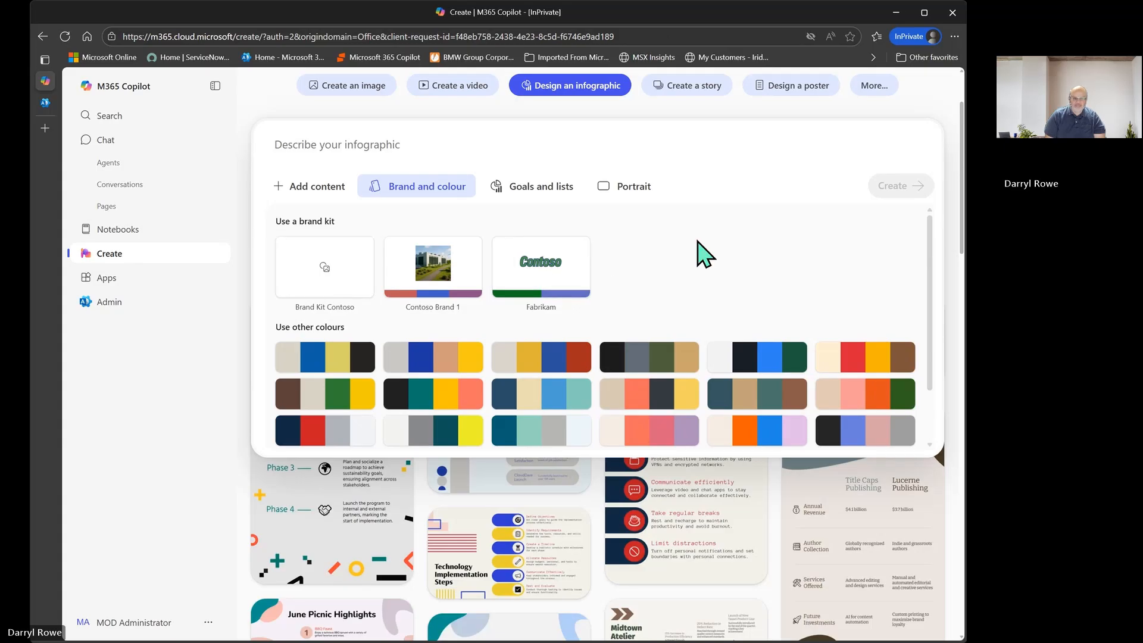
# Describe the infographic with the prompt "Create an info graphic for washing hands thoroughly"
pyautogui.scroll(2, 706, 253)
pyautogui.click(334, 247)
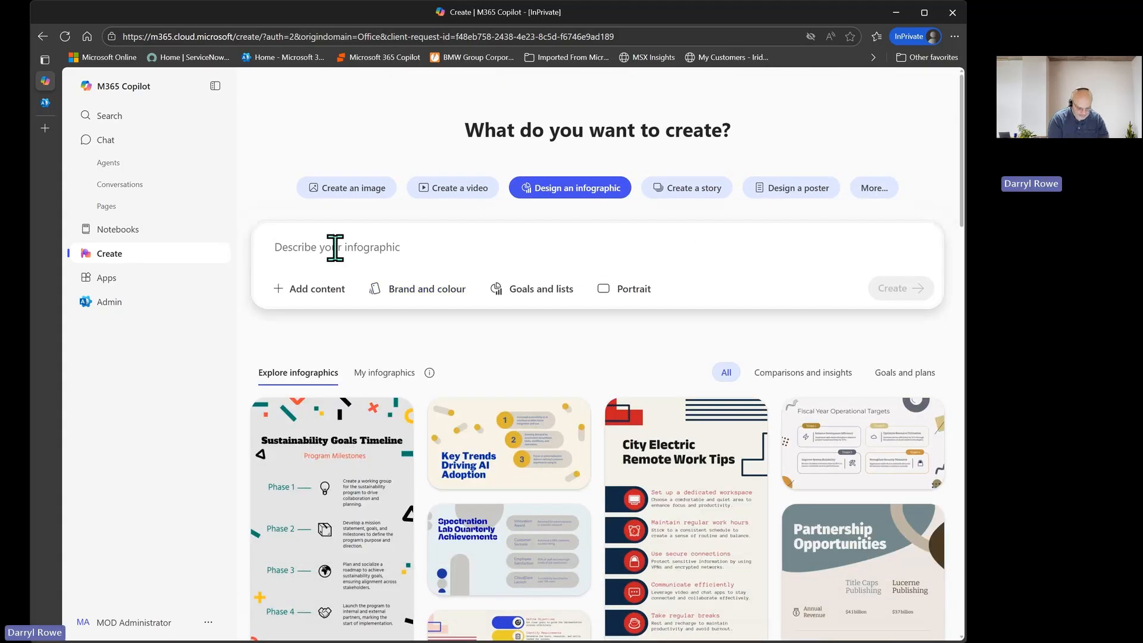
pyautogui.write('Creat')
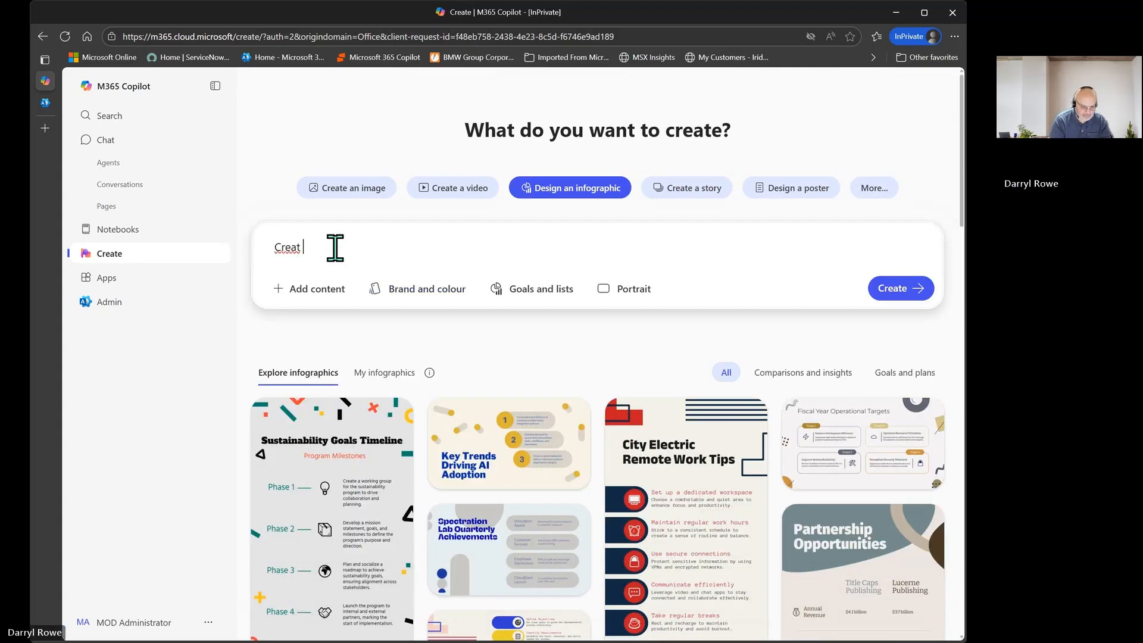
pyautogui.write('e an infor')
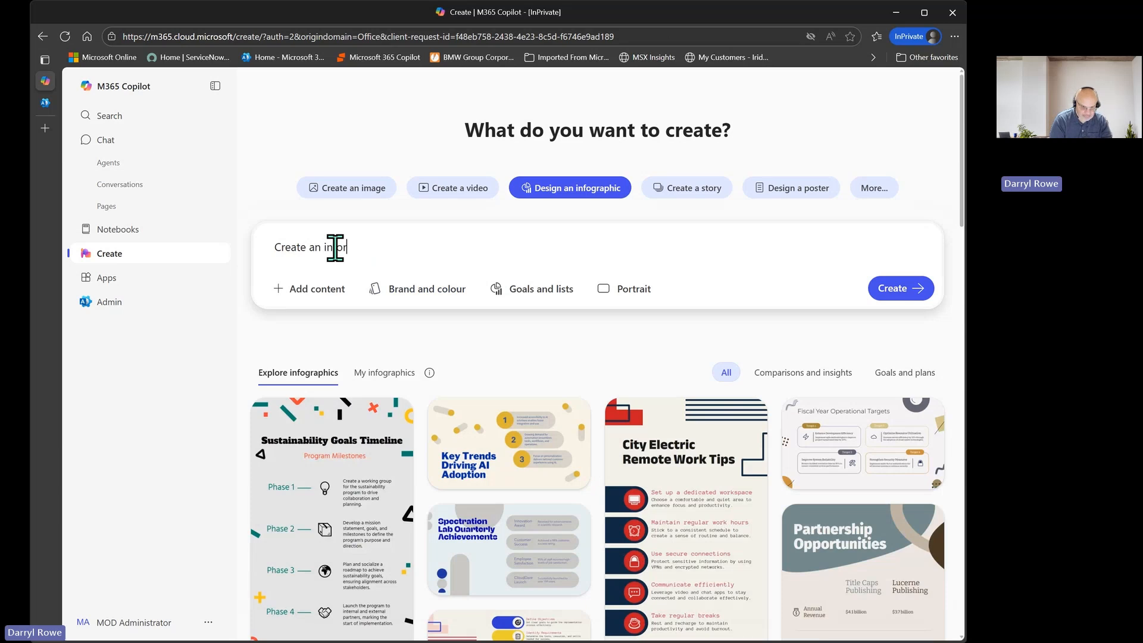
pyautogui.press('BackSpace')
pyautogui.press('BackSpace')
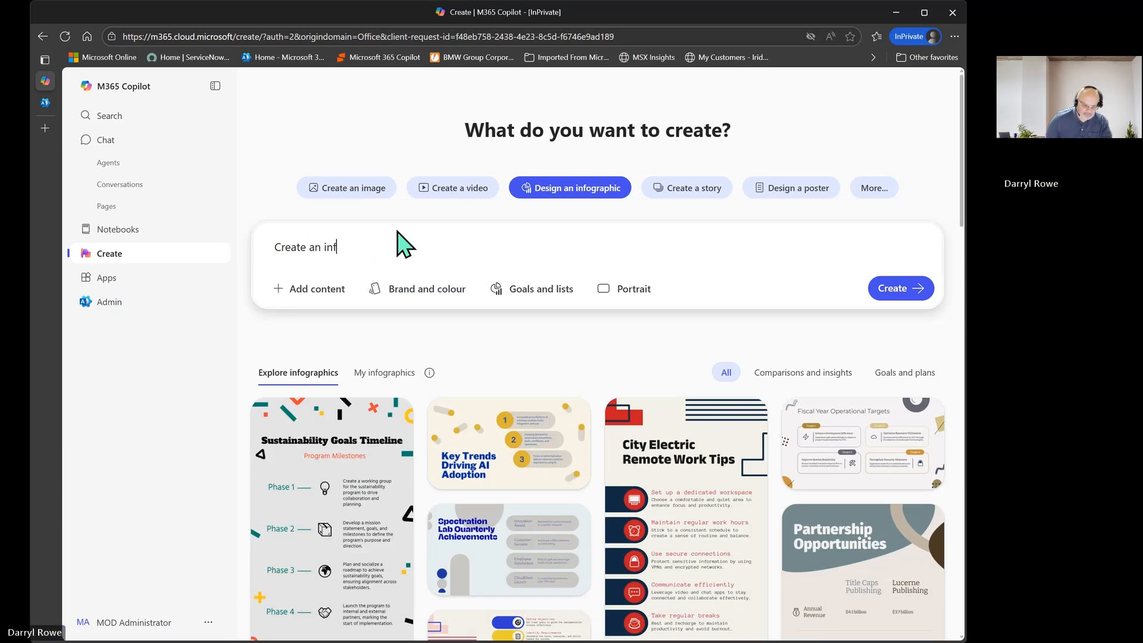
pyautogui.write('o graph')
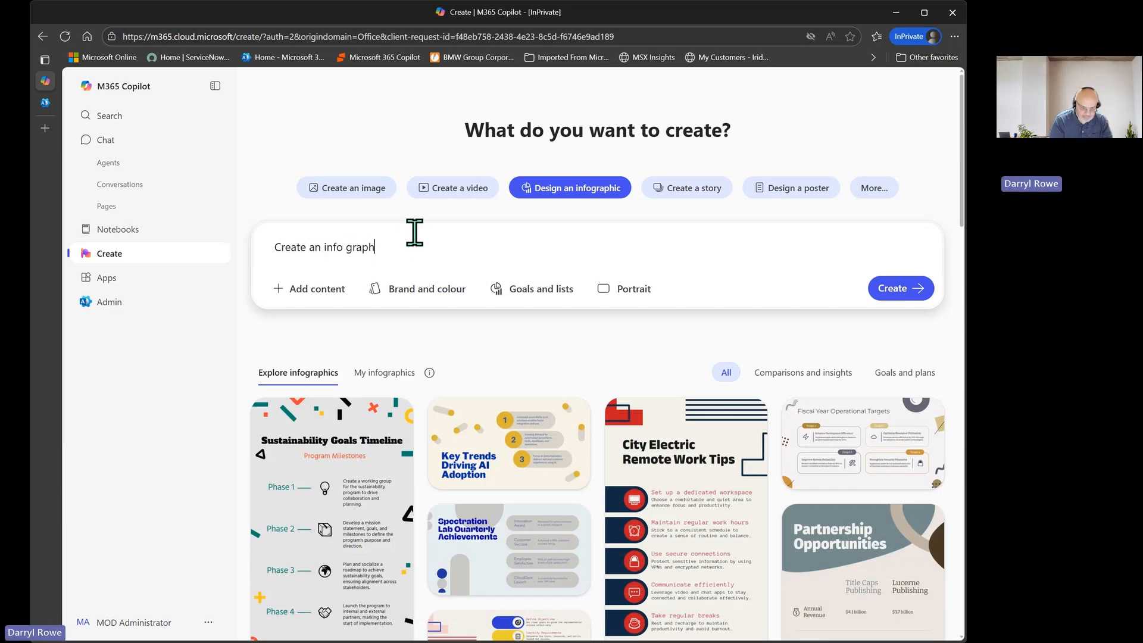
pyautogui.write('ic for ')
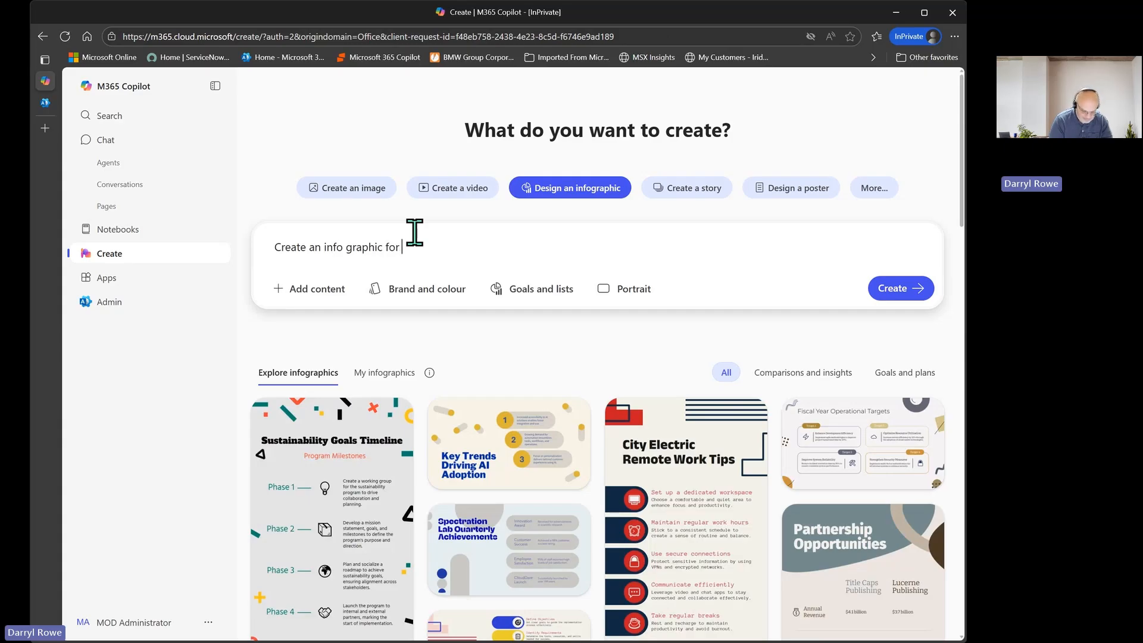
pyautogui.write('was')
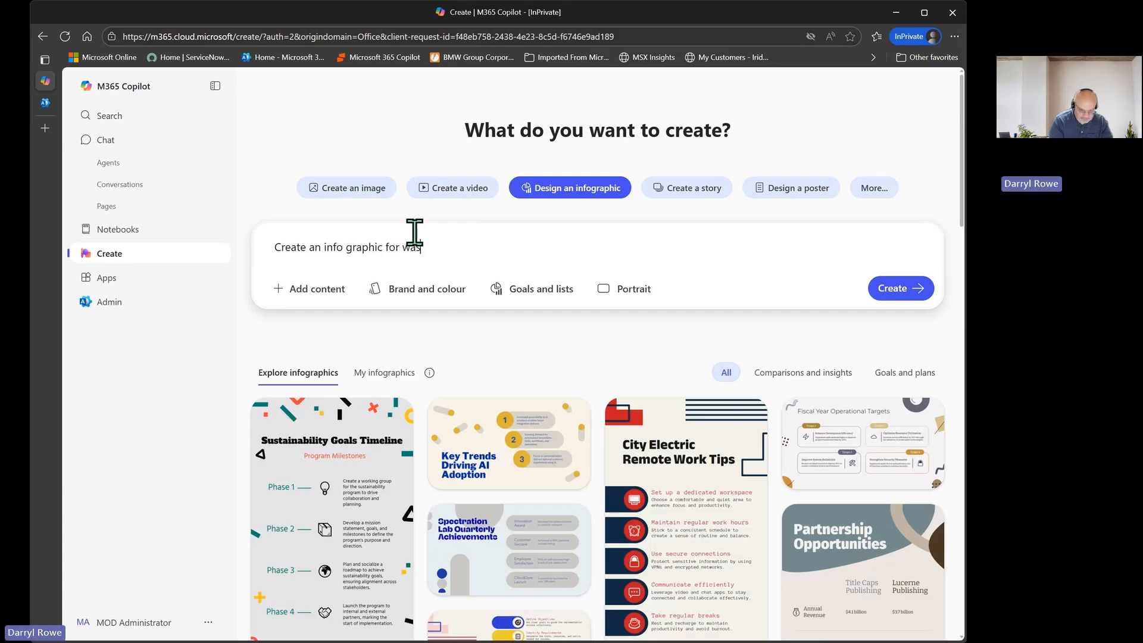
pyautogui.write('hing han')
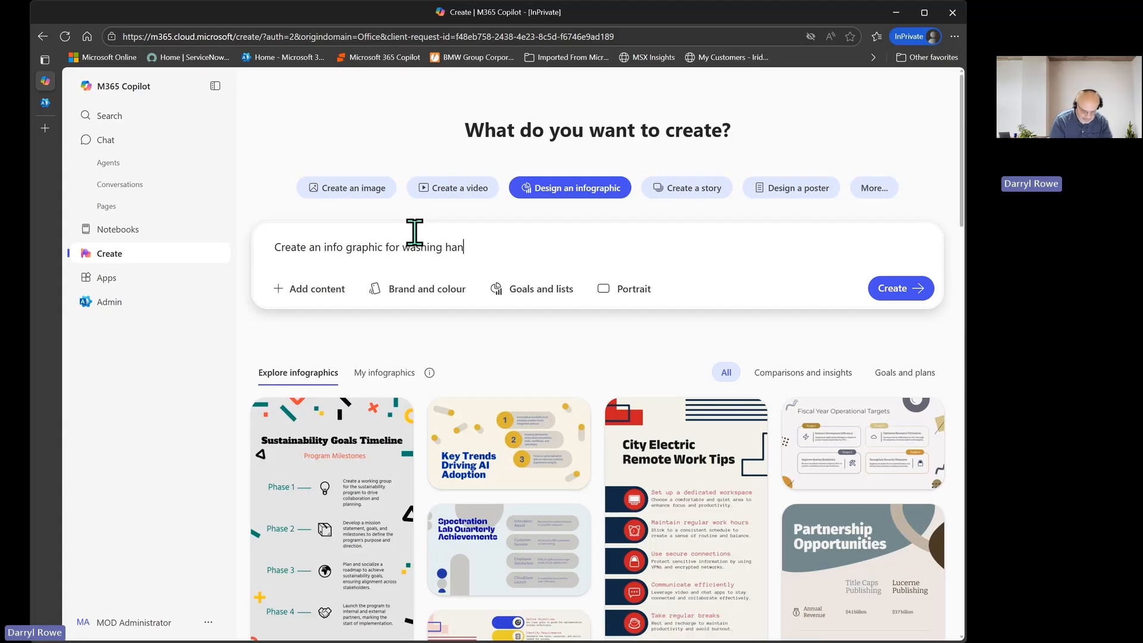
pyautogui.write('ds t')
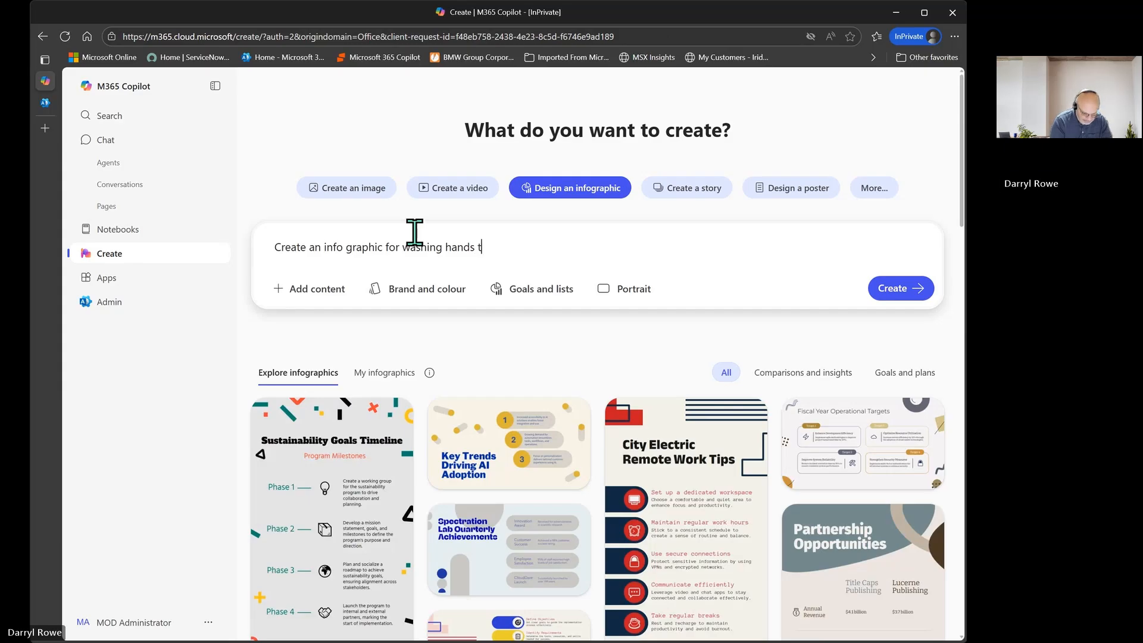
pyautogui.write('horoughly')
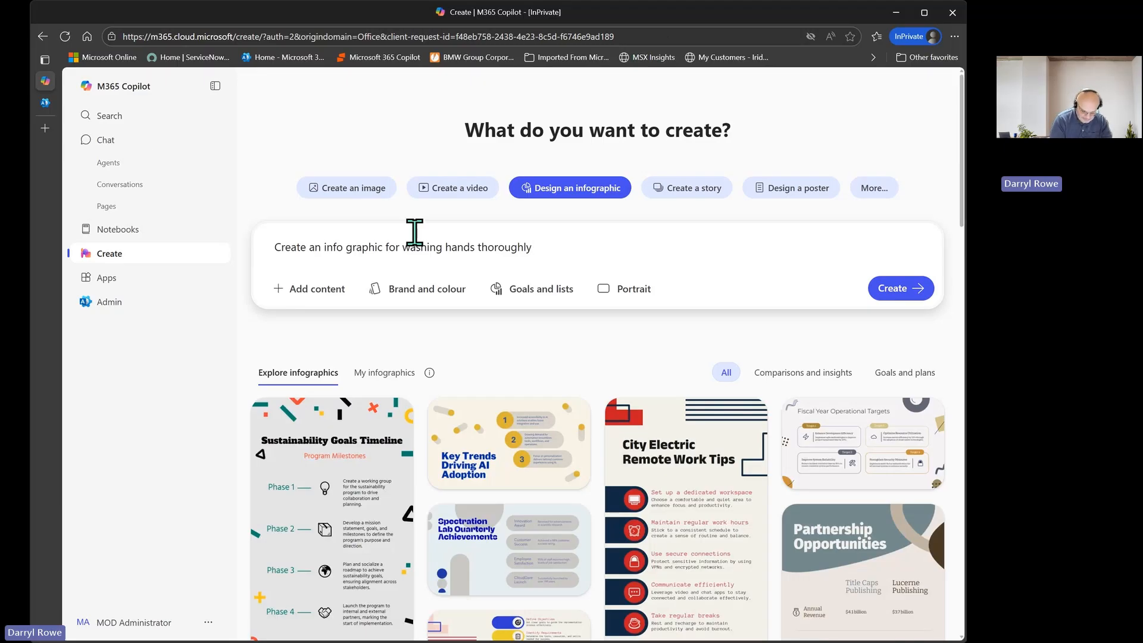
# Extend the infographic prompt with ". Use the logo and colors from the brand." and generate the infographic
pyautogui.write('. Use the lo')
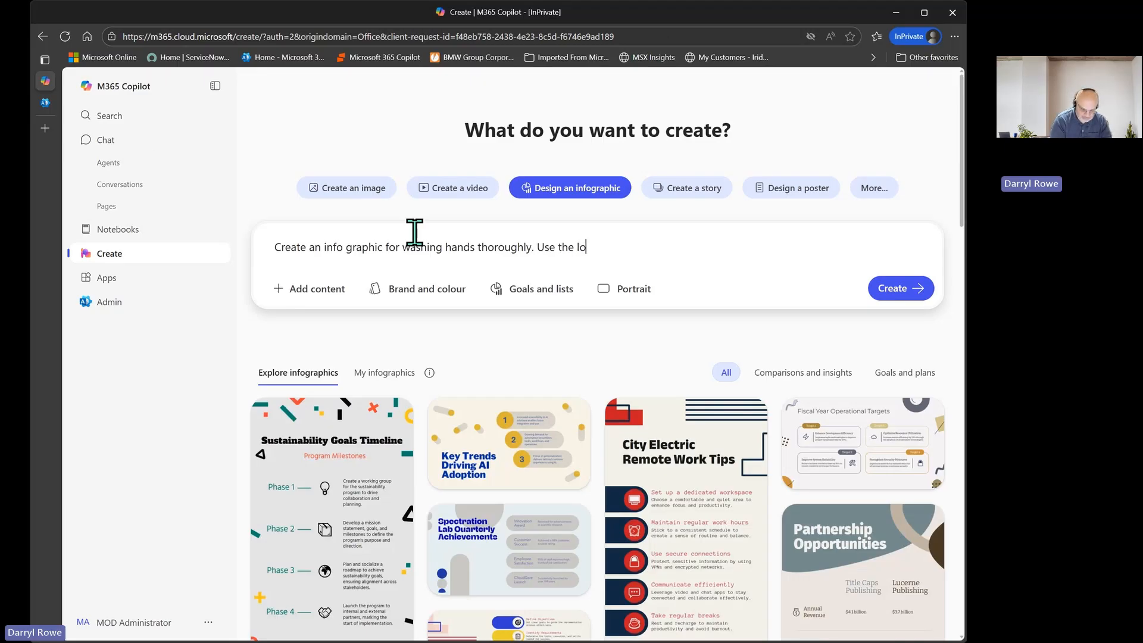
pyautogui.write('go and color')
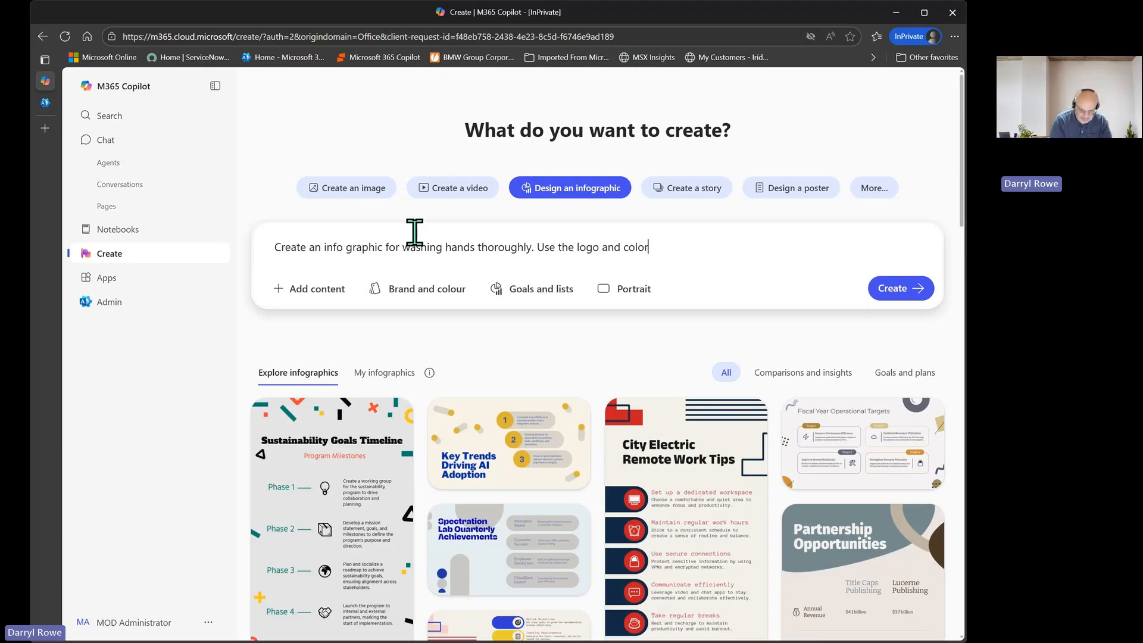
pyautogui.write('s from the ')
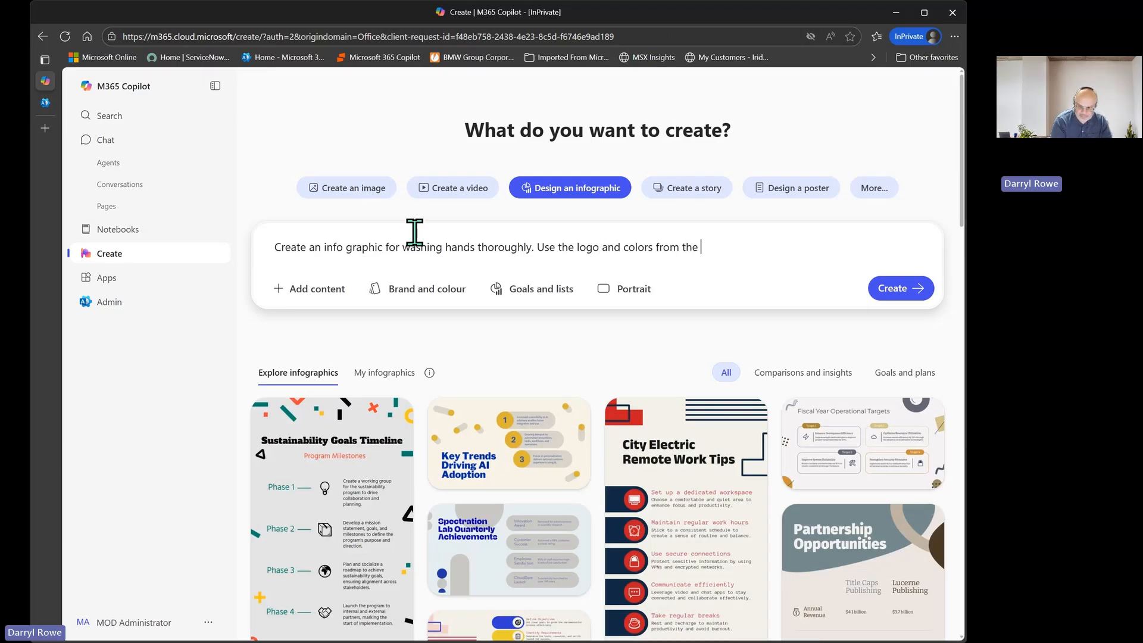
pyautogui.write('tbra')
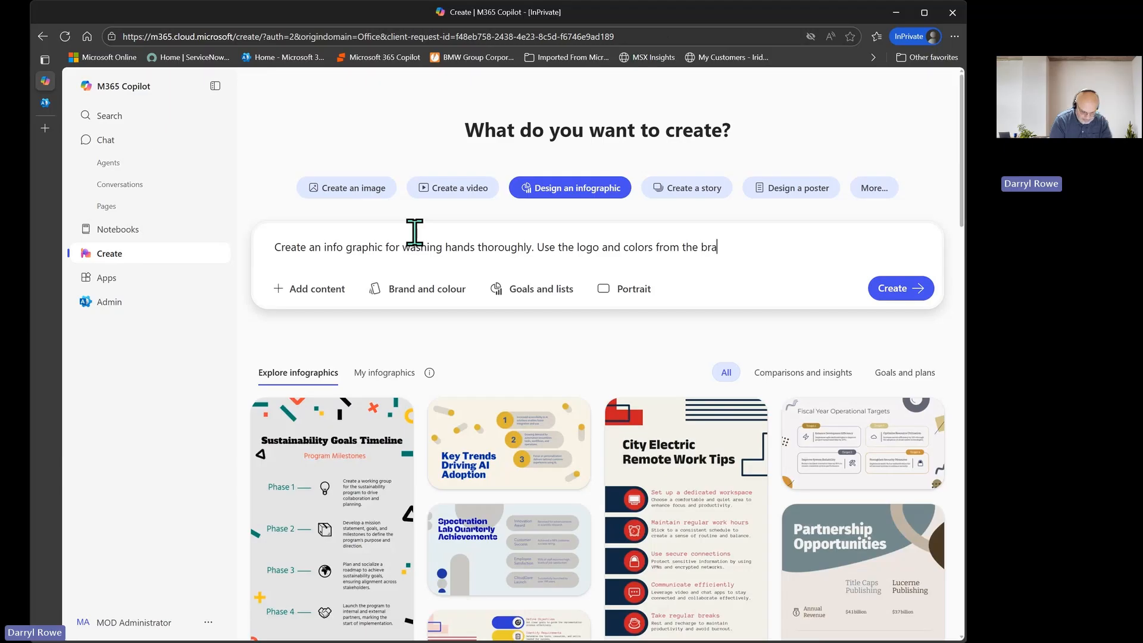
pyautogui.write('nd.')
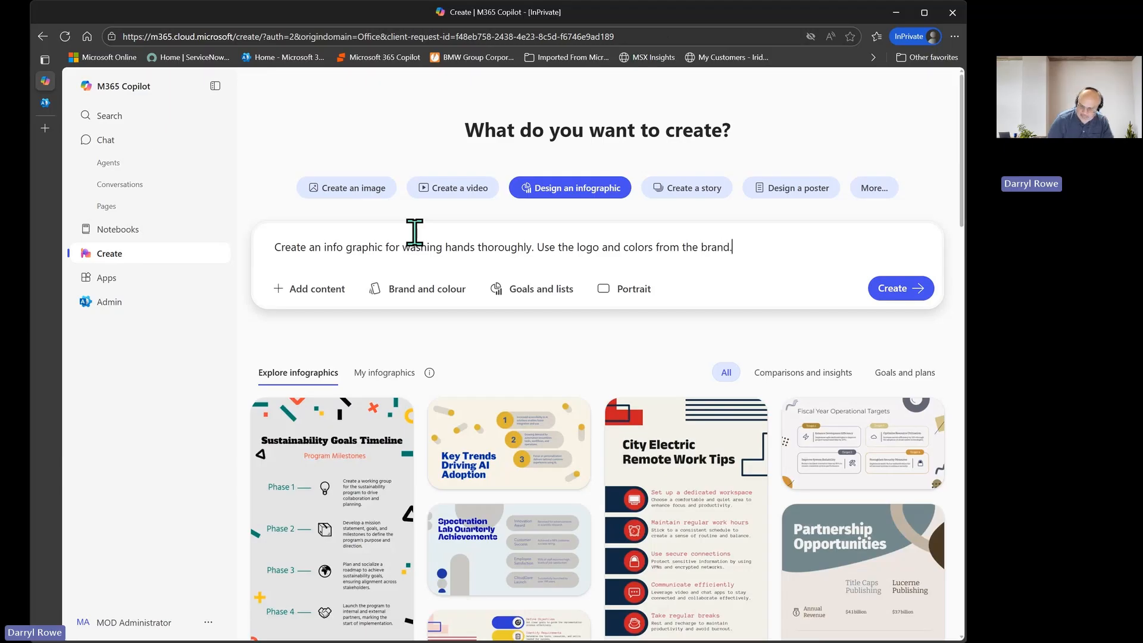
pyautogui.click(891, 290)
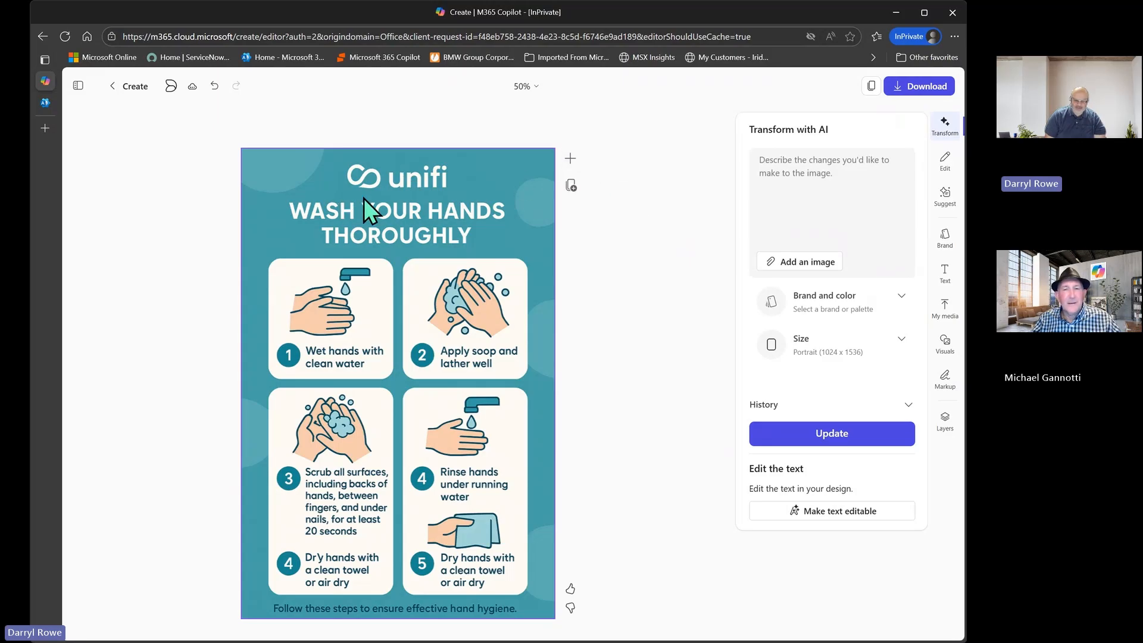
# Return from the generated infographic to the Create page and apply the Fabrikam brand kit to the prompt
pyautogui.click(133, 86)
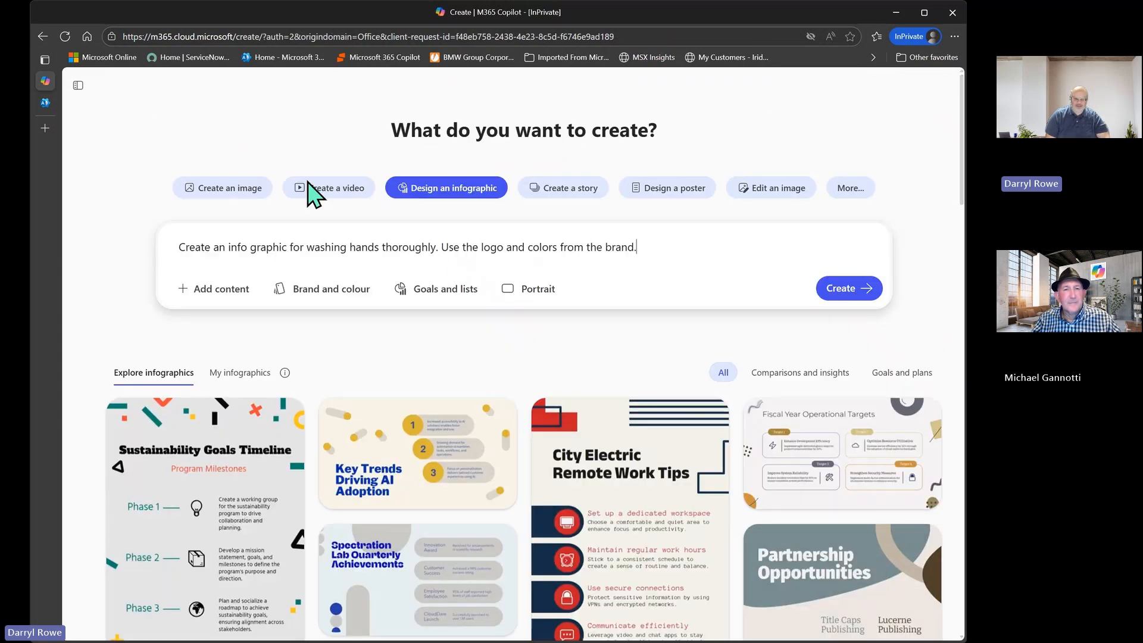
pyautogui.click(319, 301)
pyautogui.click(467, 381)
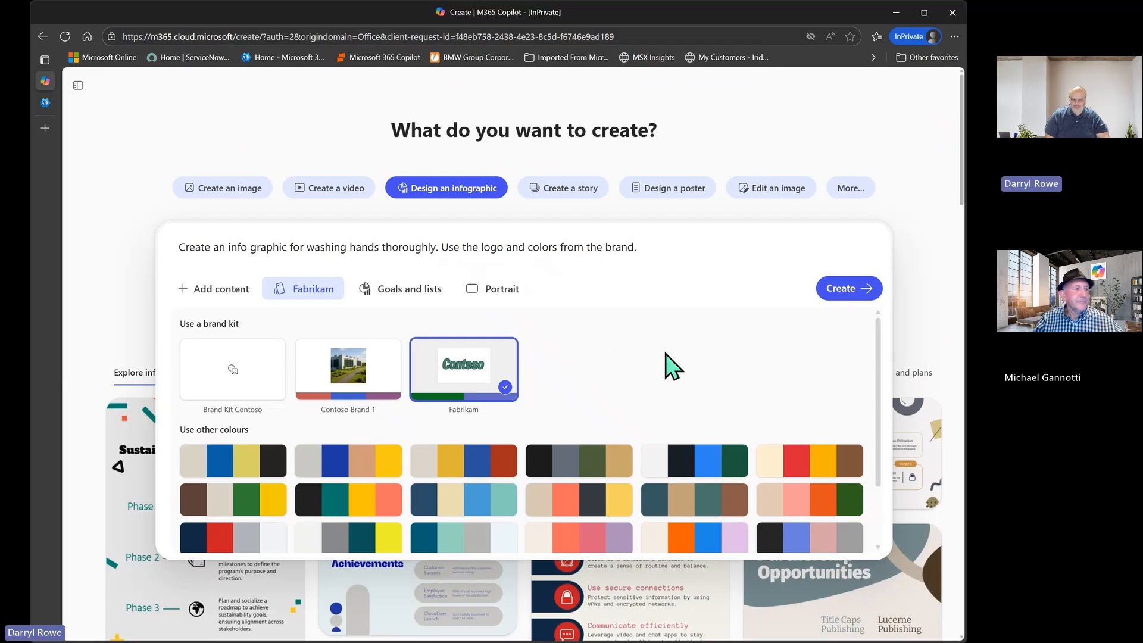
# Insert "Fabrikam" before "brand" in the infographic prompt and generate the infographic again
pyautogui.click(605, 247)
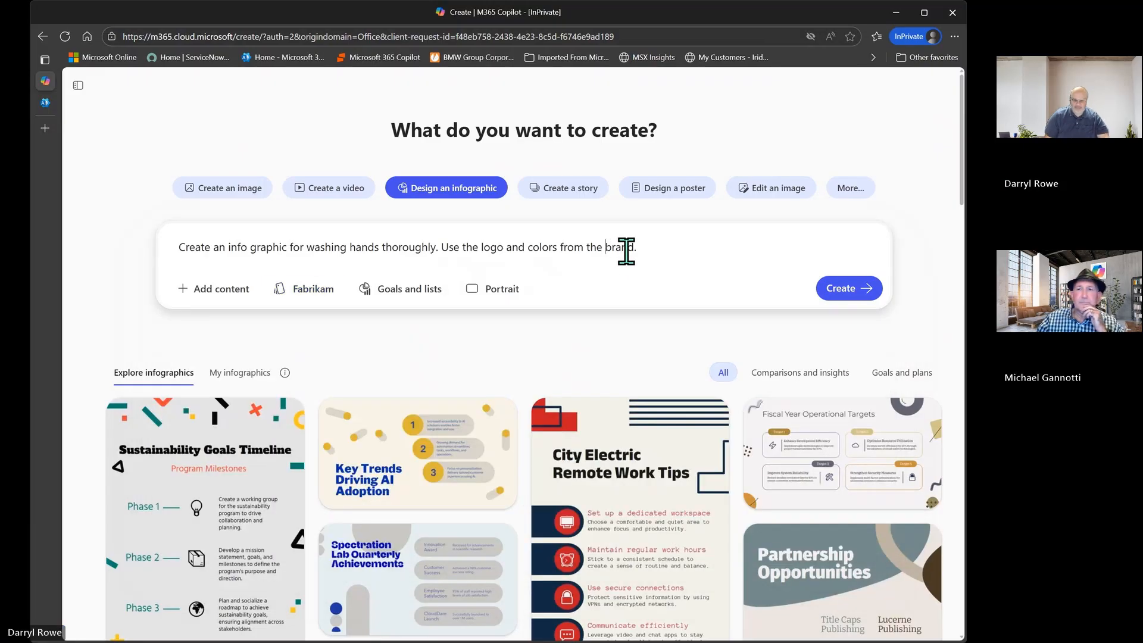
pyautogui.write('Fabri')
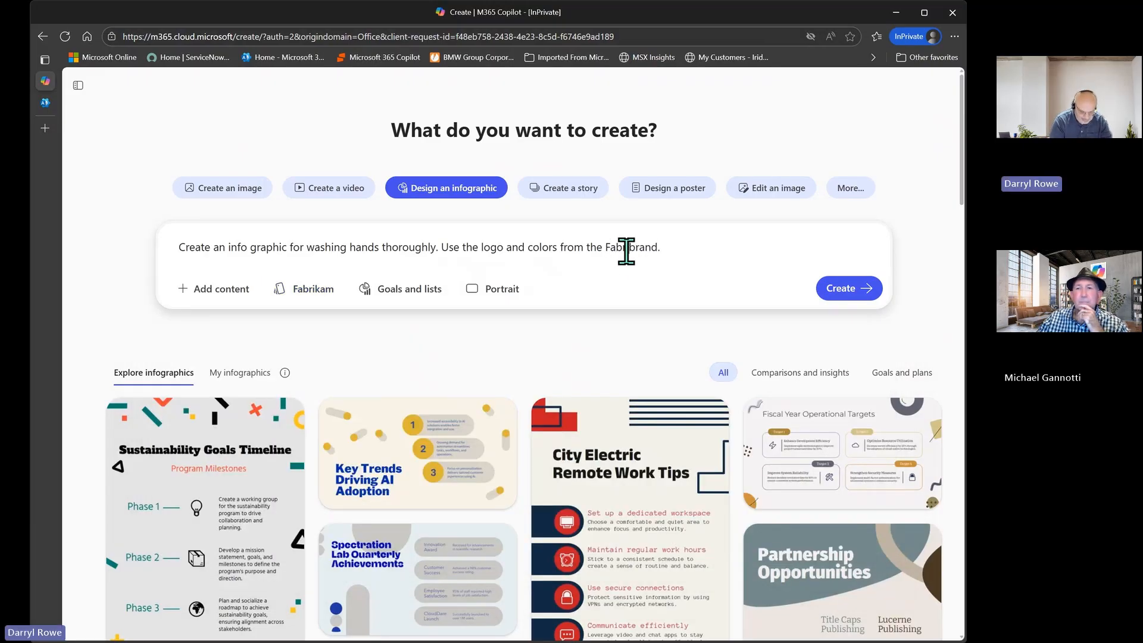
pyautogui.write('kam')
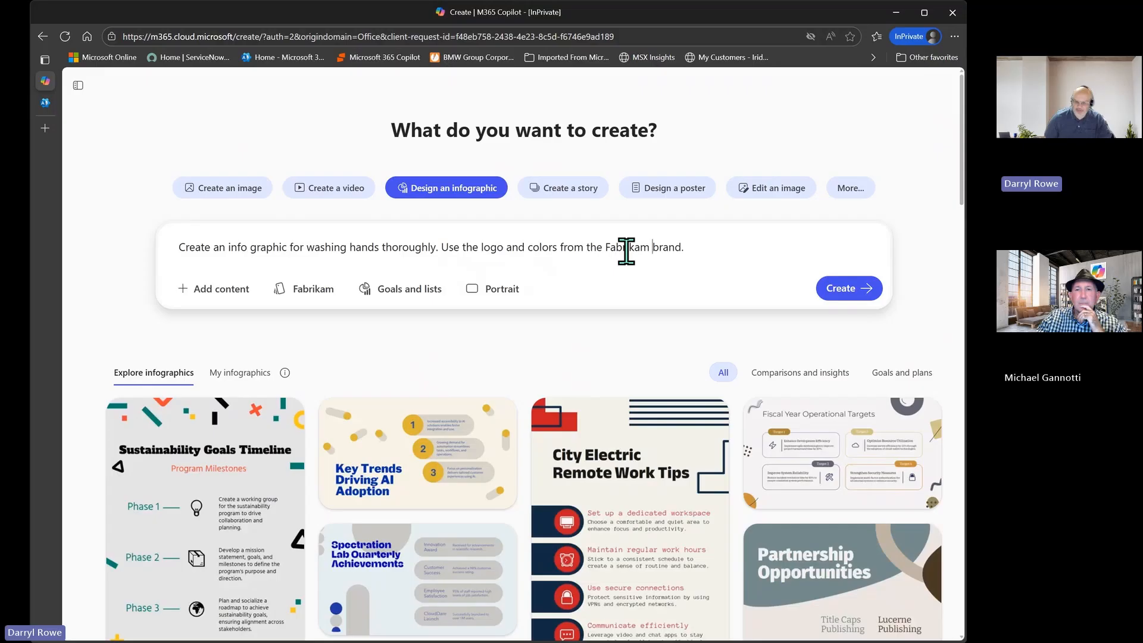
pyautogui.click(832, 288)
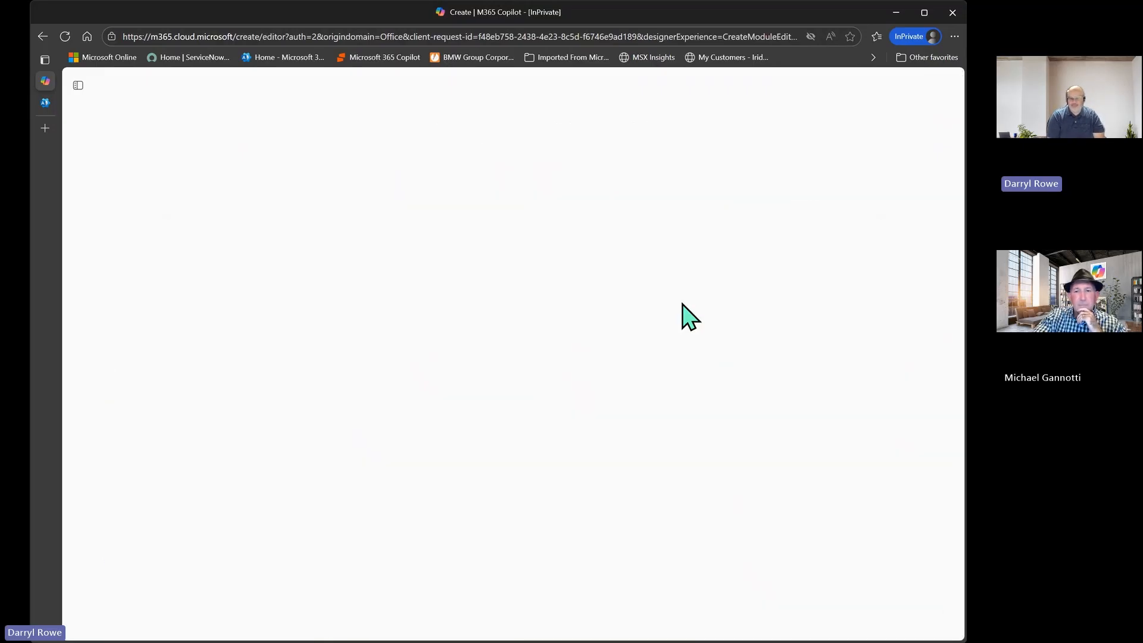